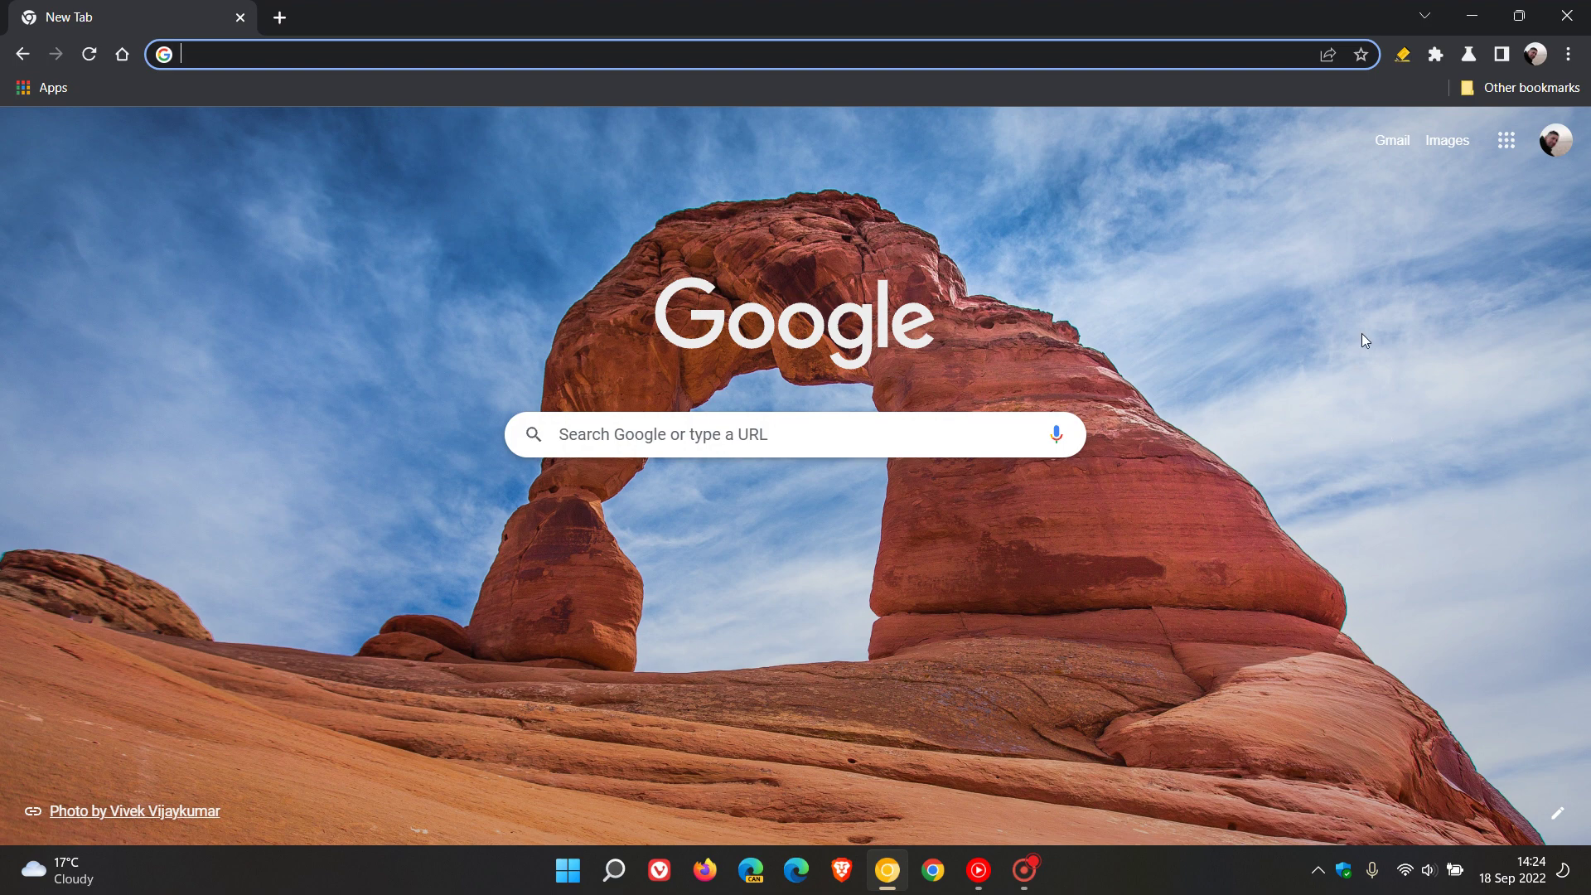
# Run the browser's Safety check from the Privacy and security settings, and return to the home page.
pyautogui.click(1568, 54)
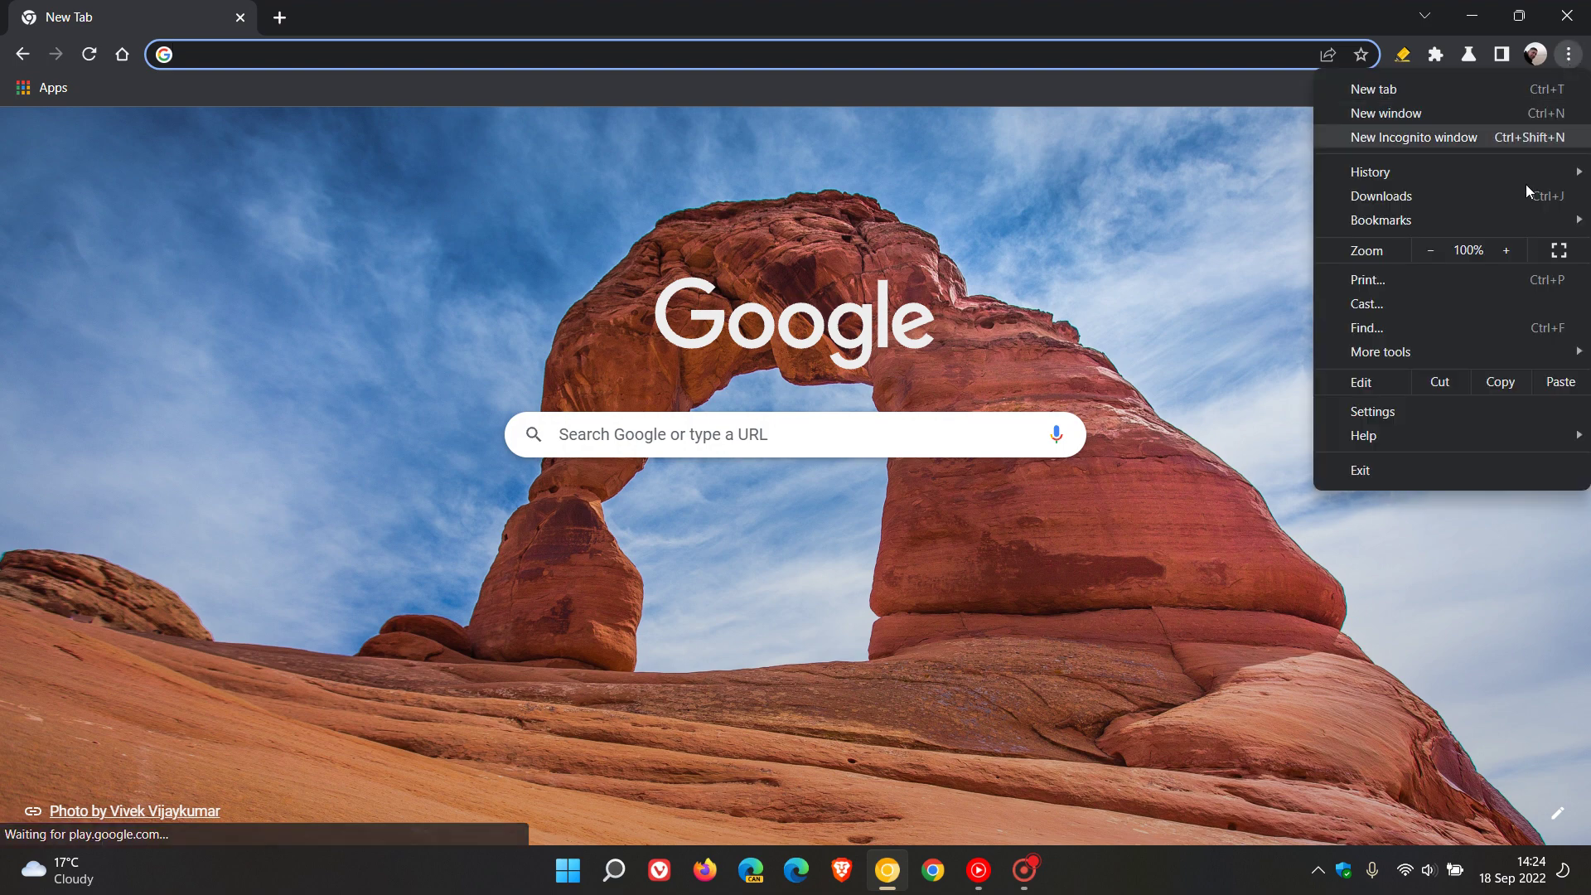
pyautogui.click(1440, 414)
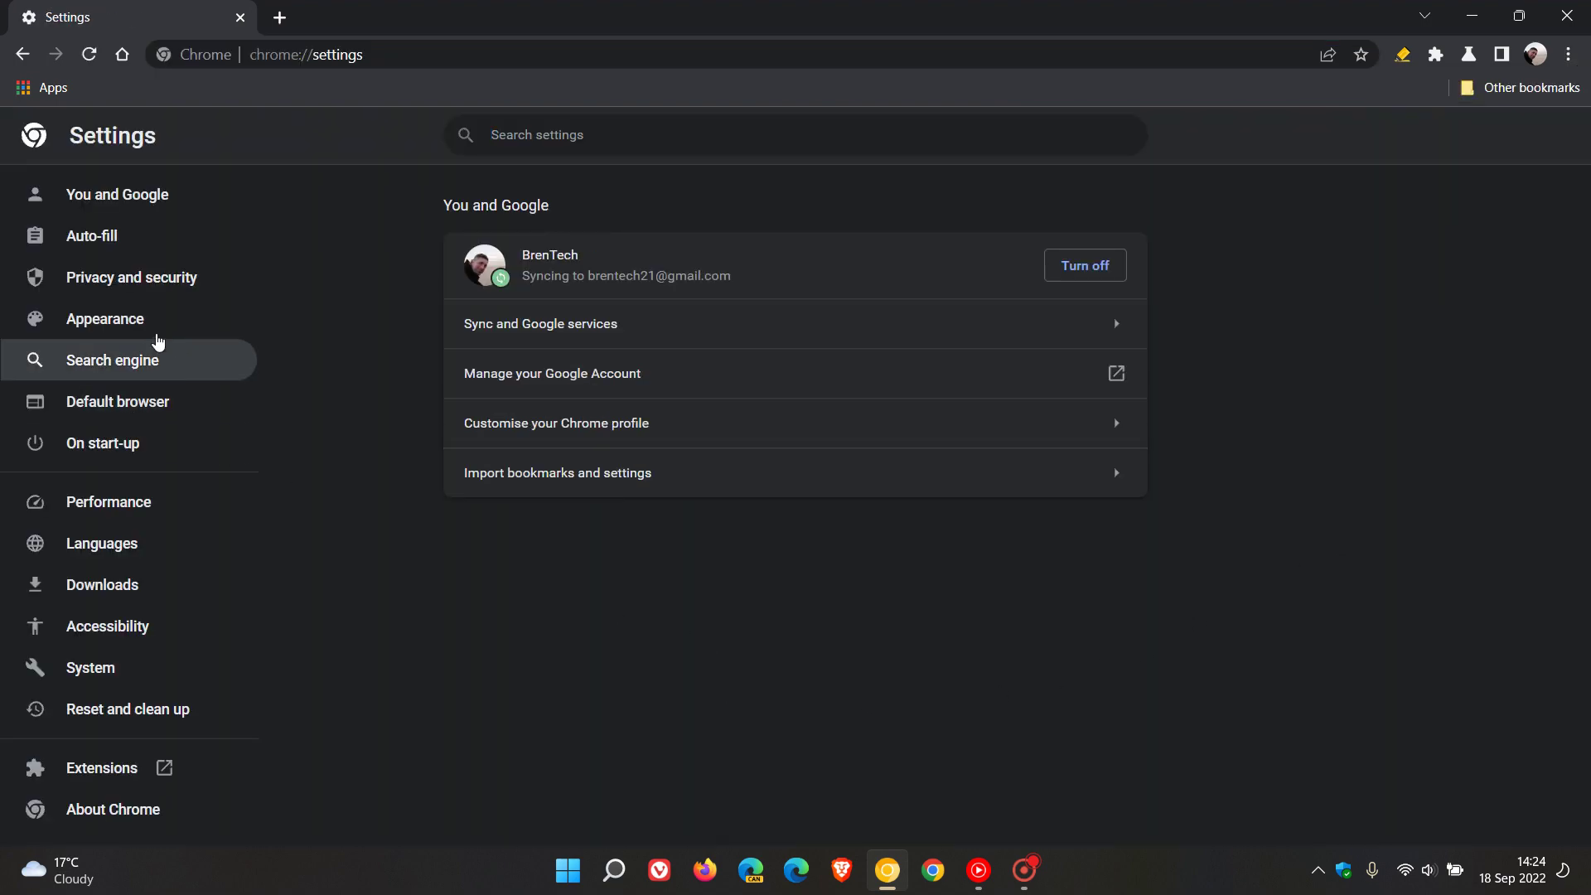
pyautogui.click(161, 278)
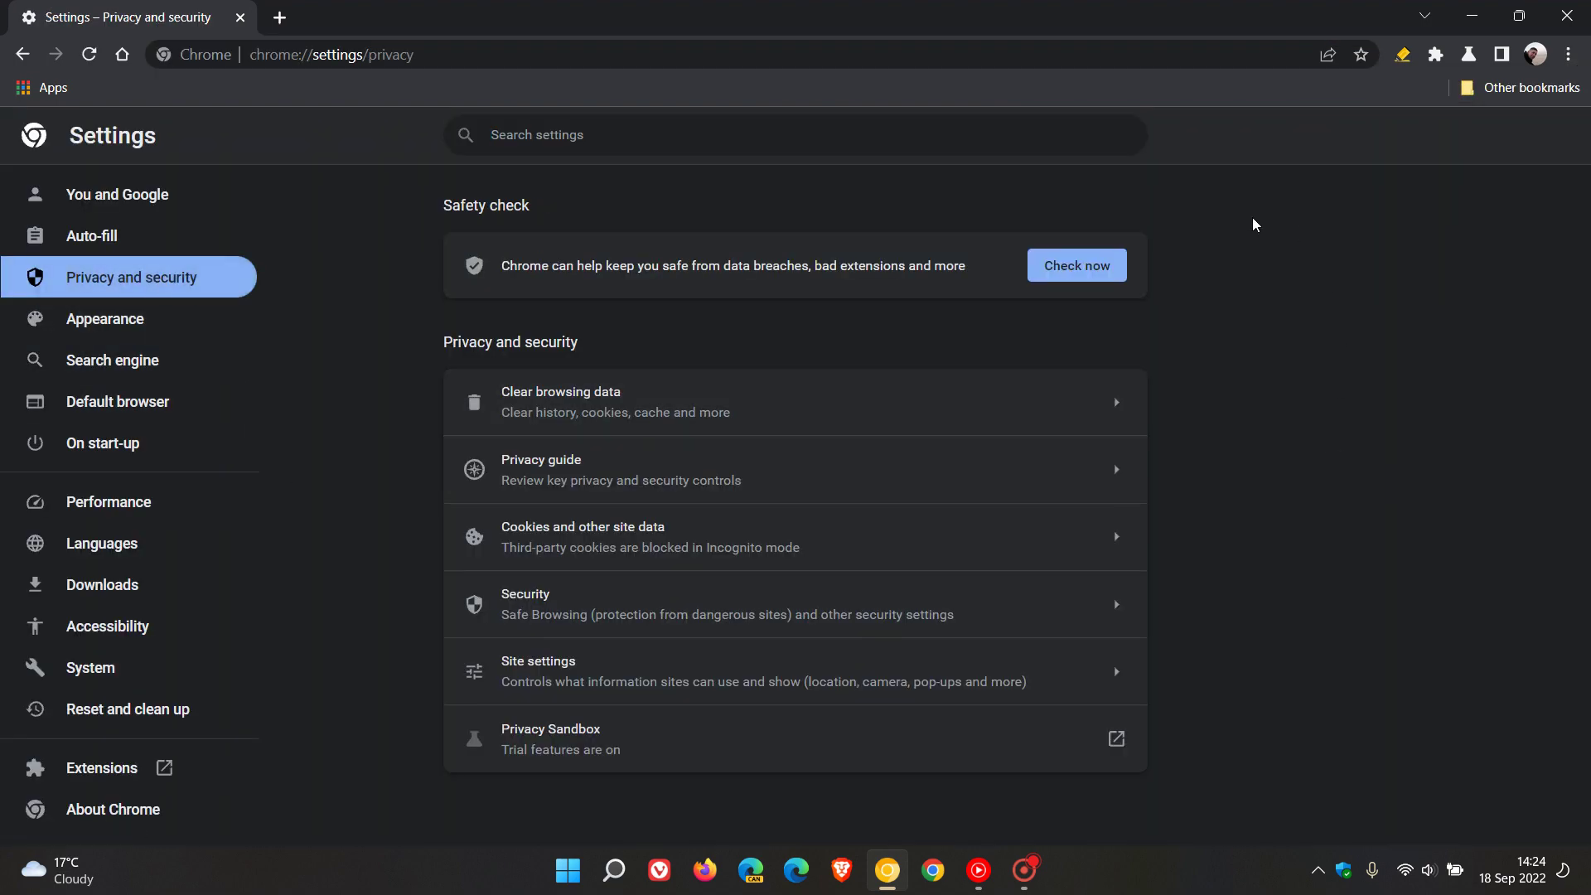
pyautogui.click(1099, 265)
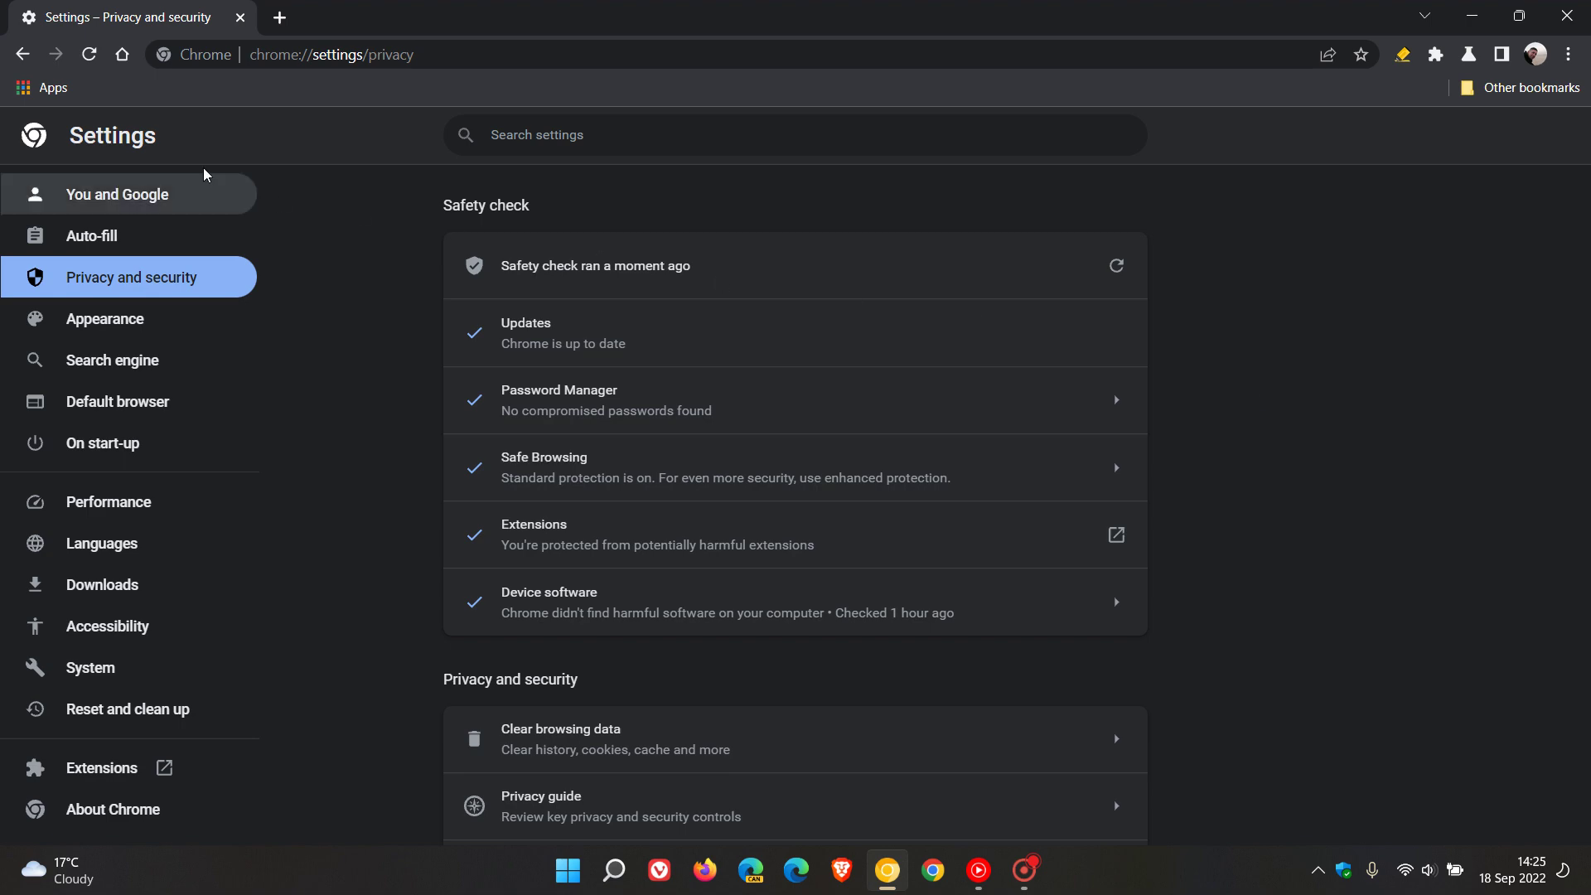
pyautogui.click(121, 55)
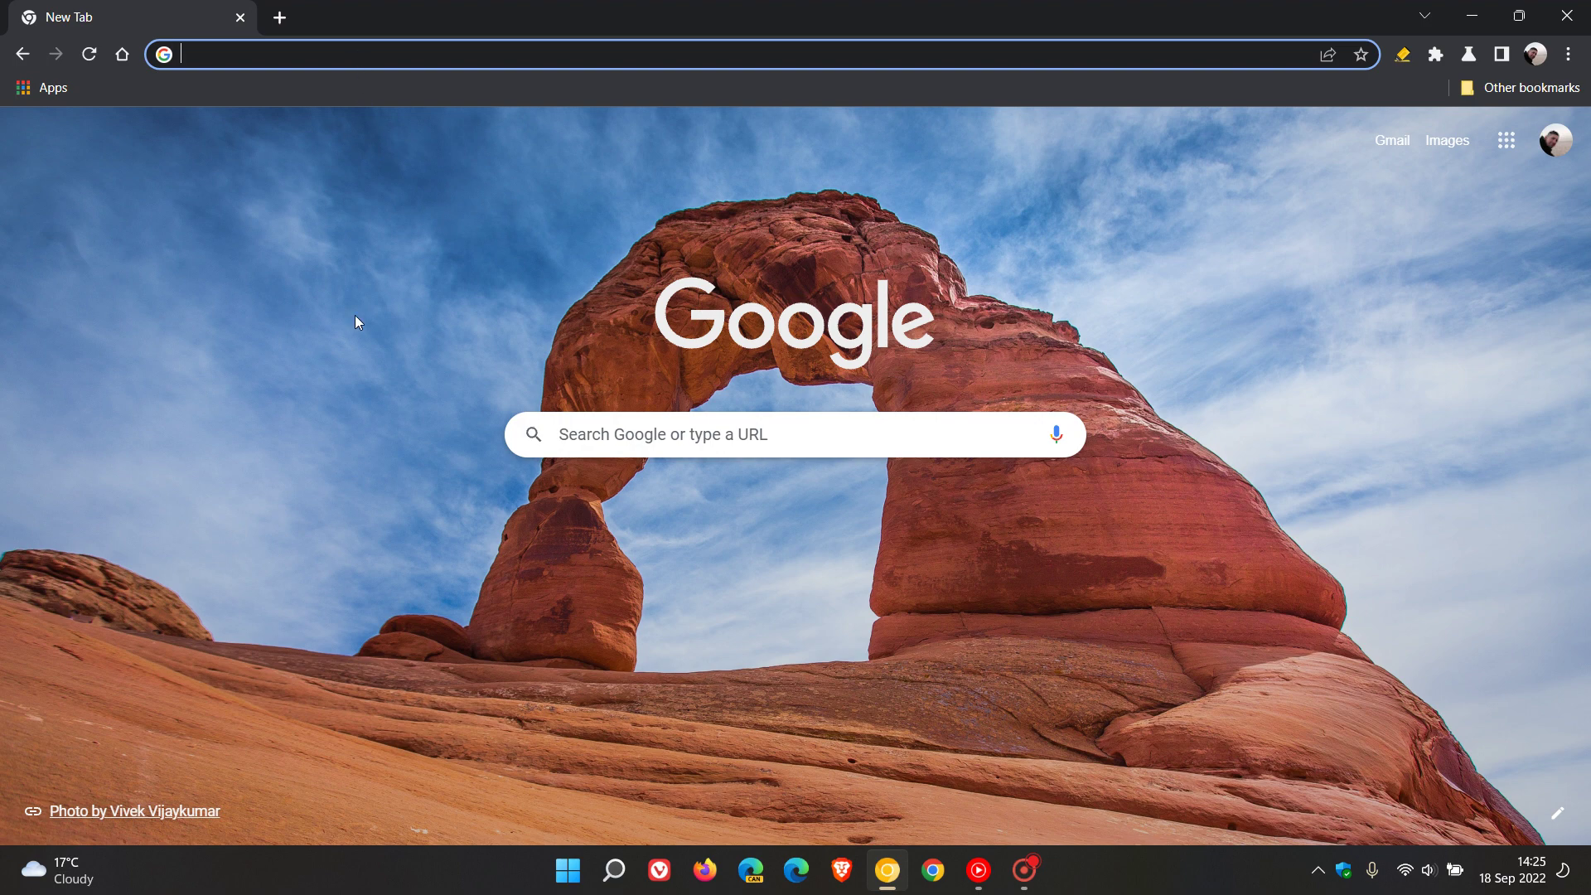
# Open chrome://flags and search for the copied flag name "Permission Modules on Safety Check".
pyautogui.write('cf')
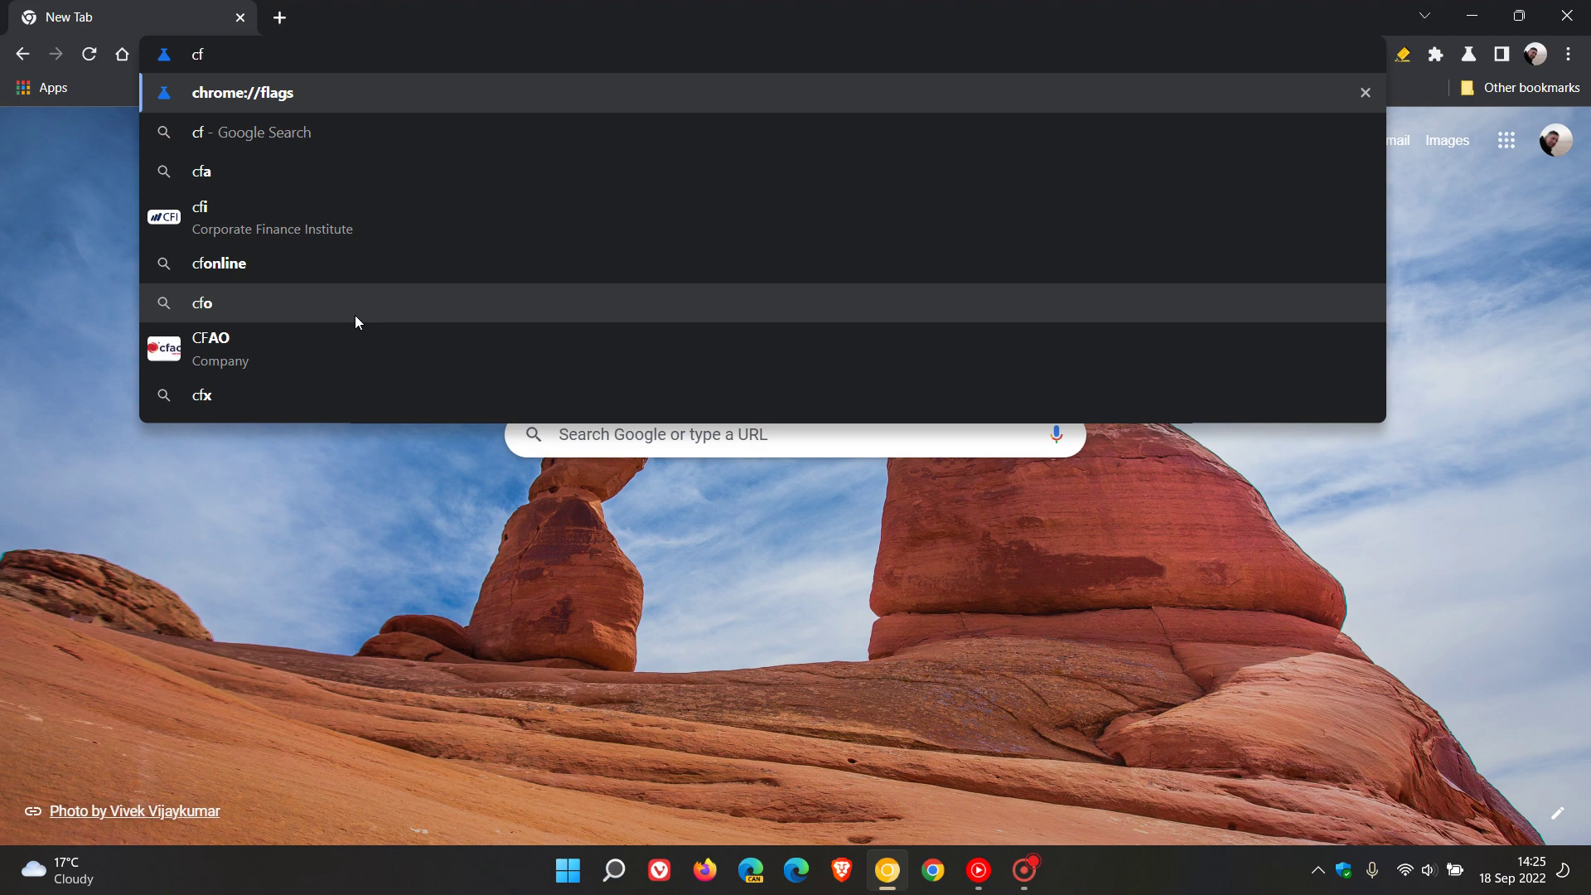
pyautogui.press('Return')
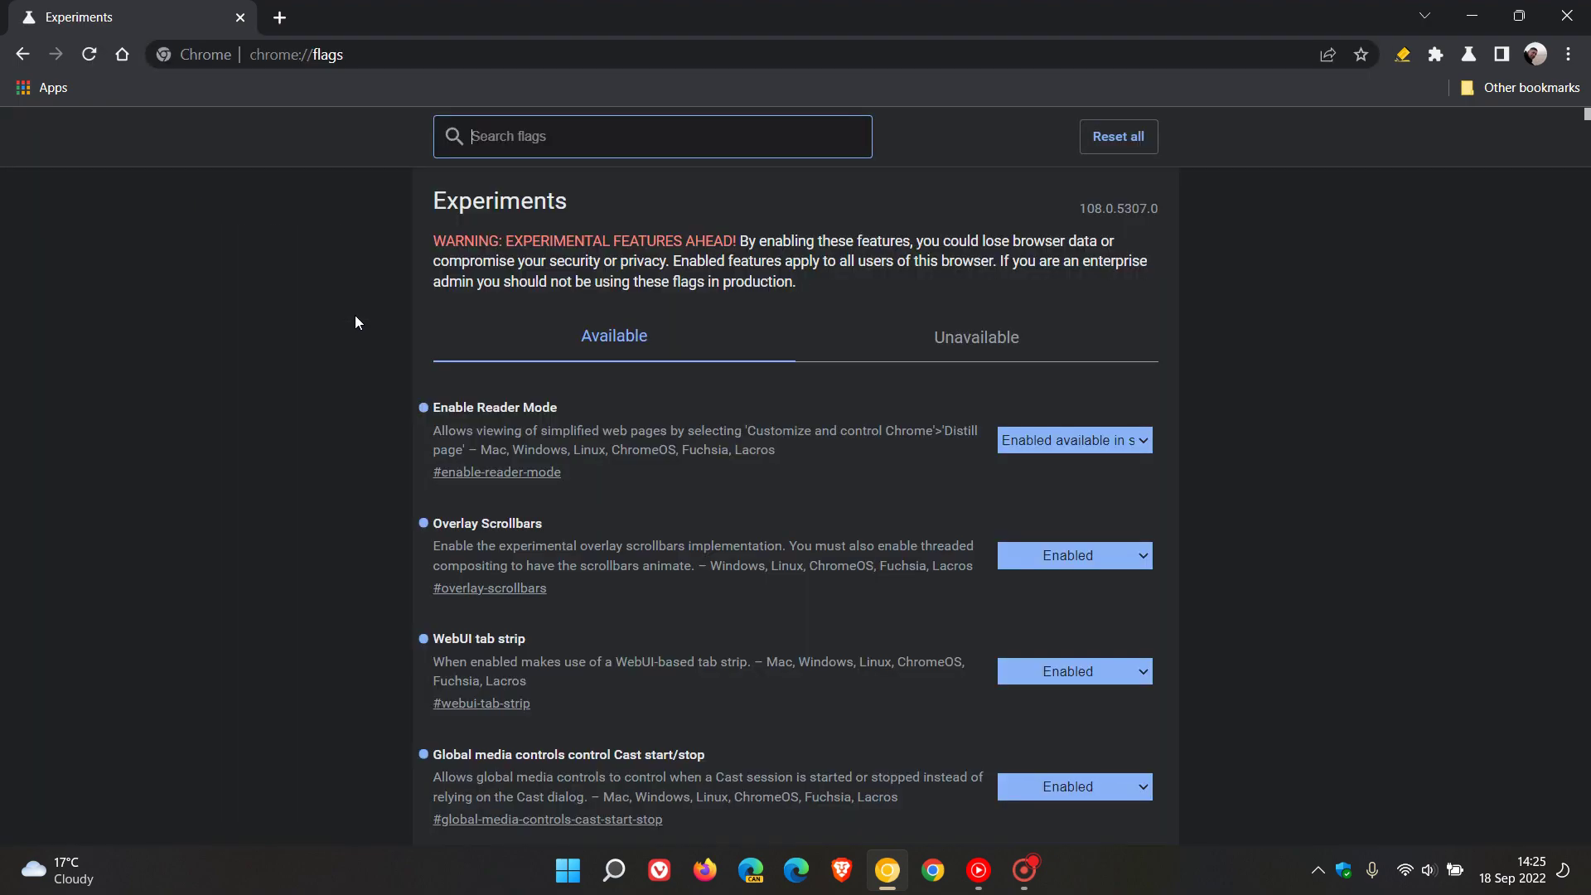
pyautogui.rightClick(523, 142)
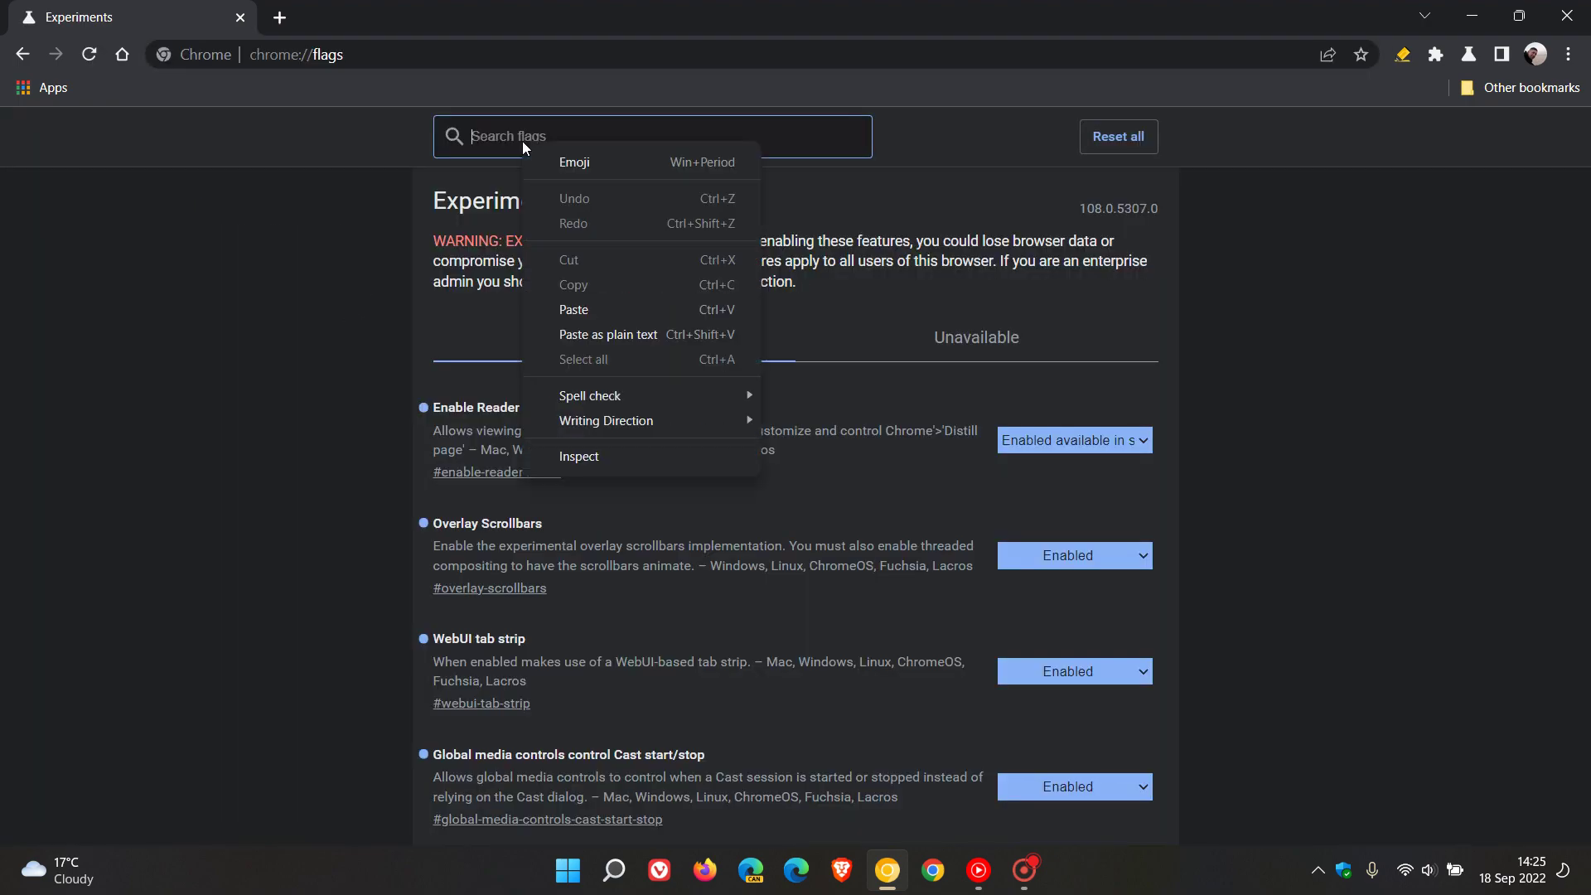
pyautogui.click(580, 309)
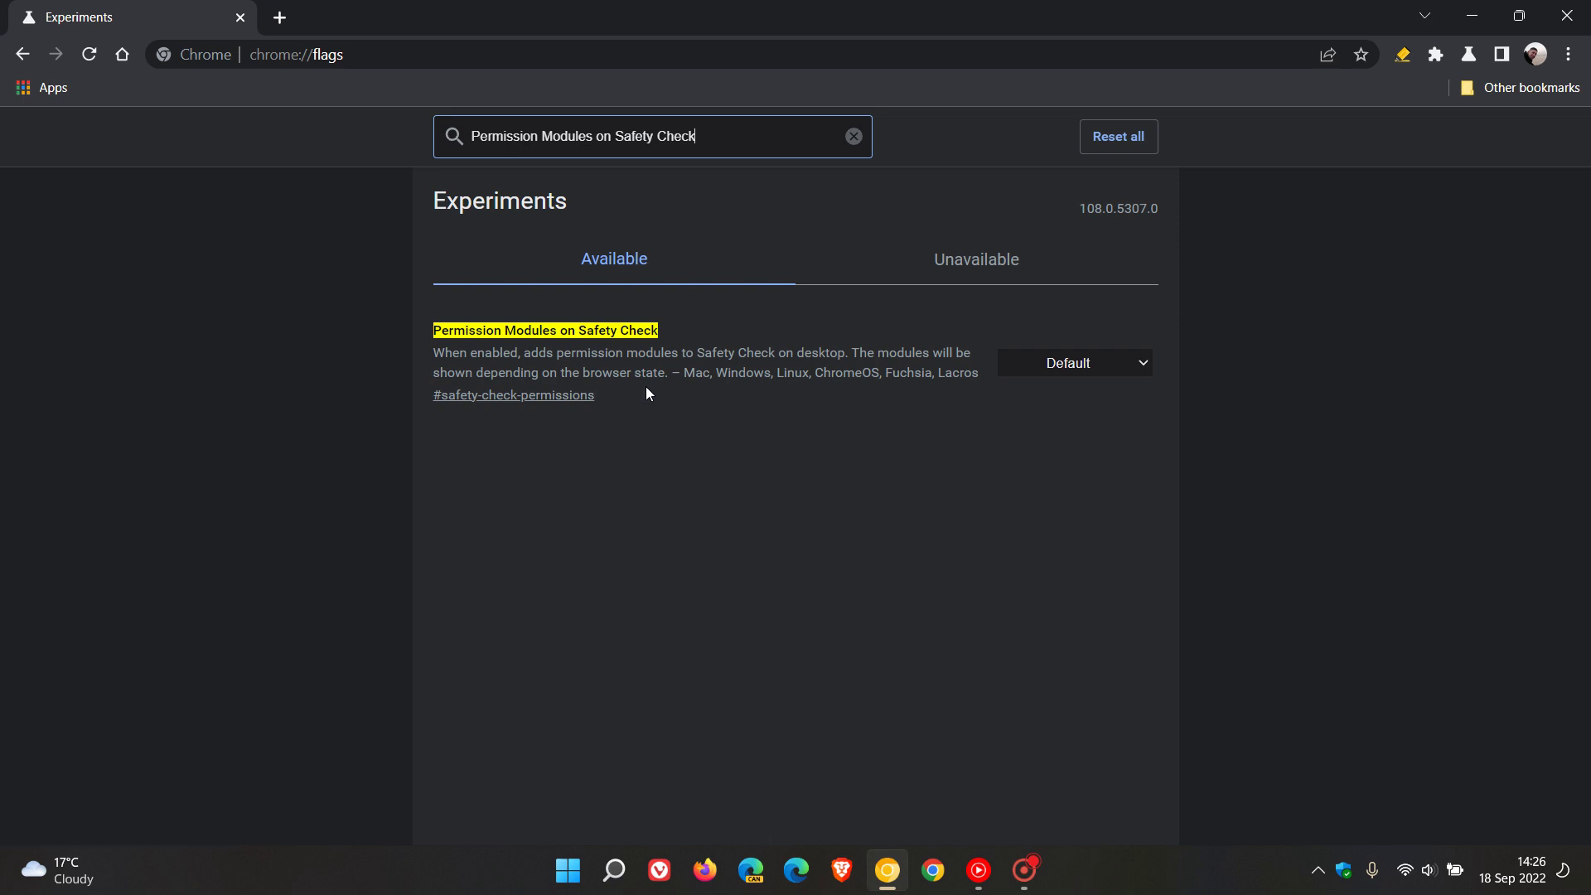
# Set the Permission Modules on Safety Check flag to Enabled and relaunch the browser.
pyautogui.click(1069, 370)
pyautogui.click(1072, 401)
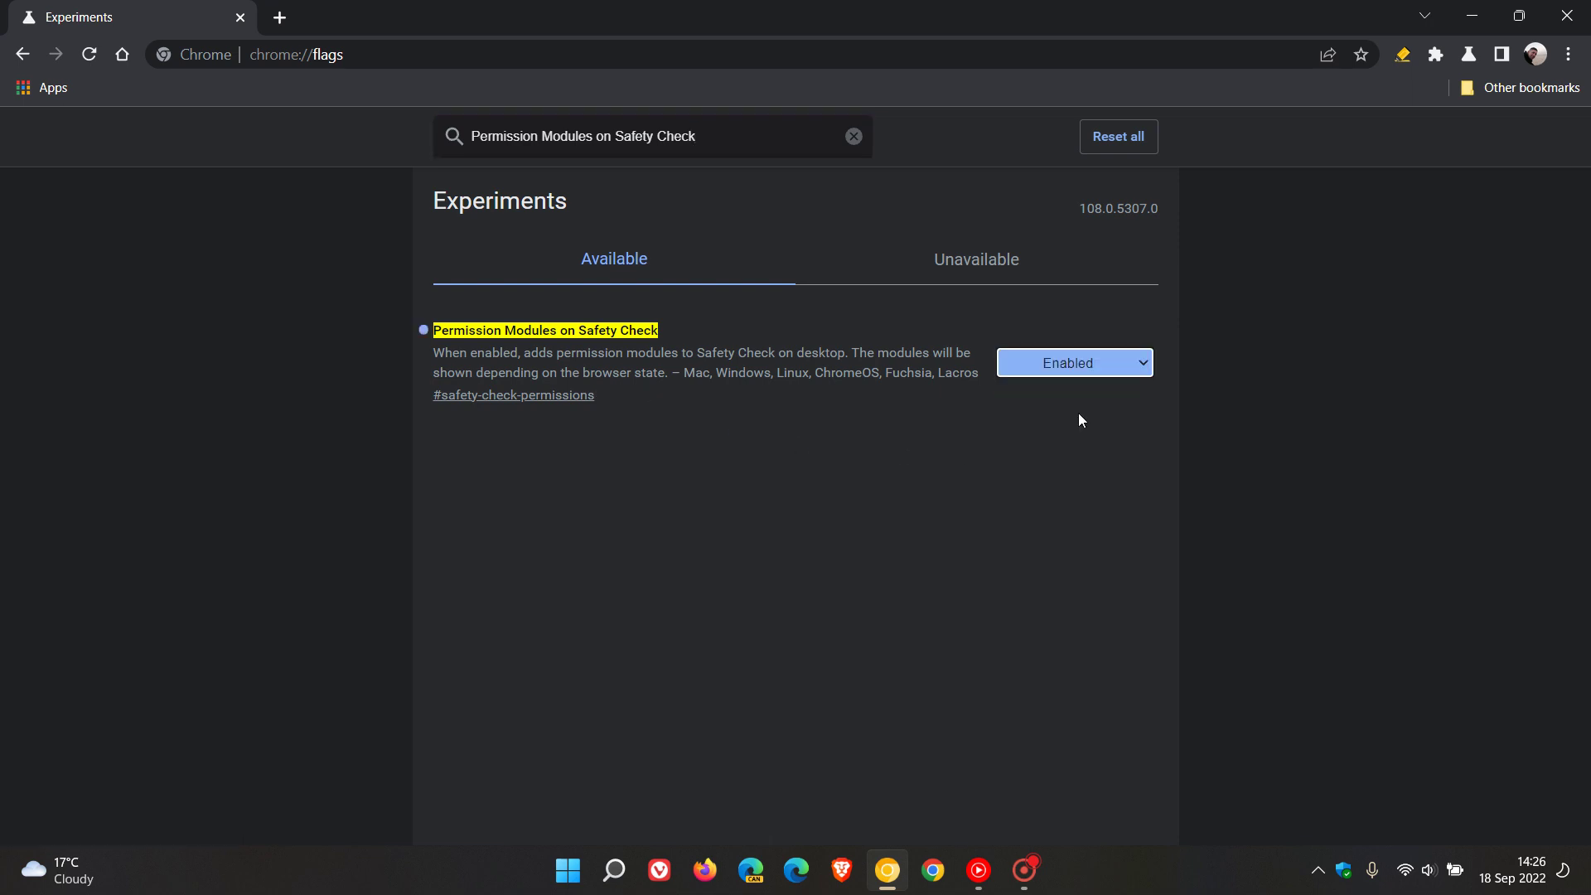
pyautogui.click(1500, 797)
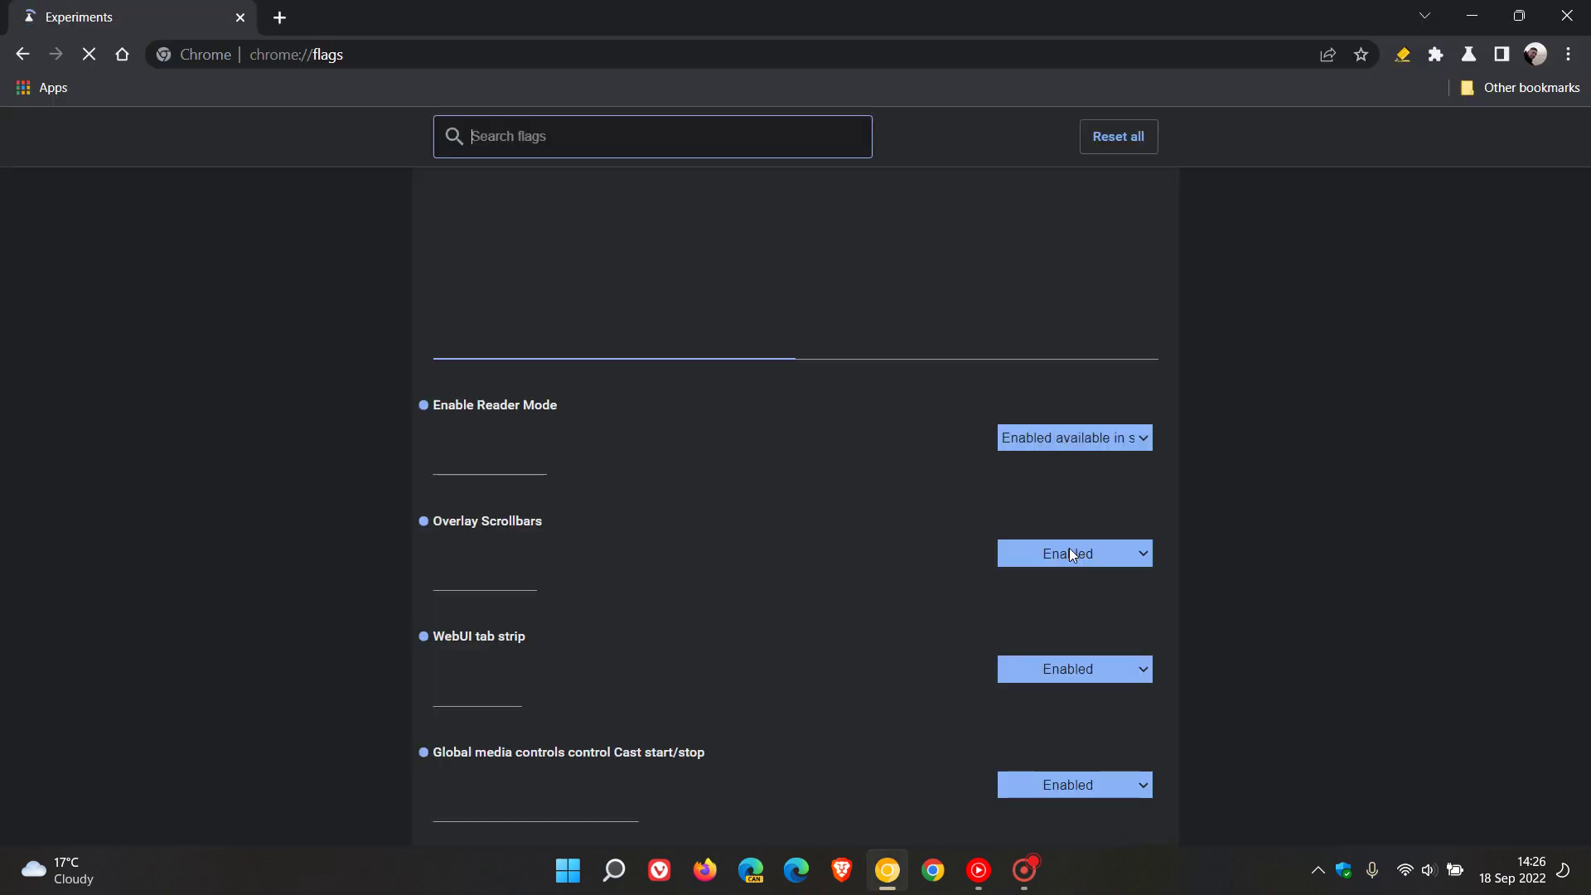
# Return to the home page and open the Privacy and security section of the browser settings.
pyautogui.click(123, 55)
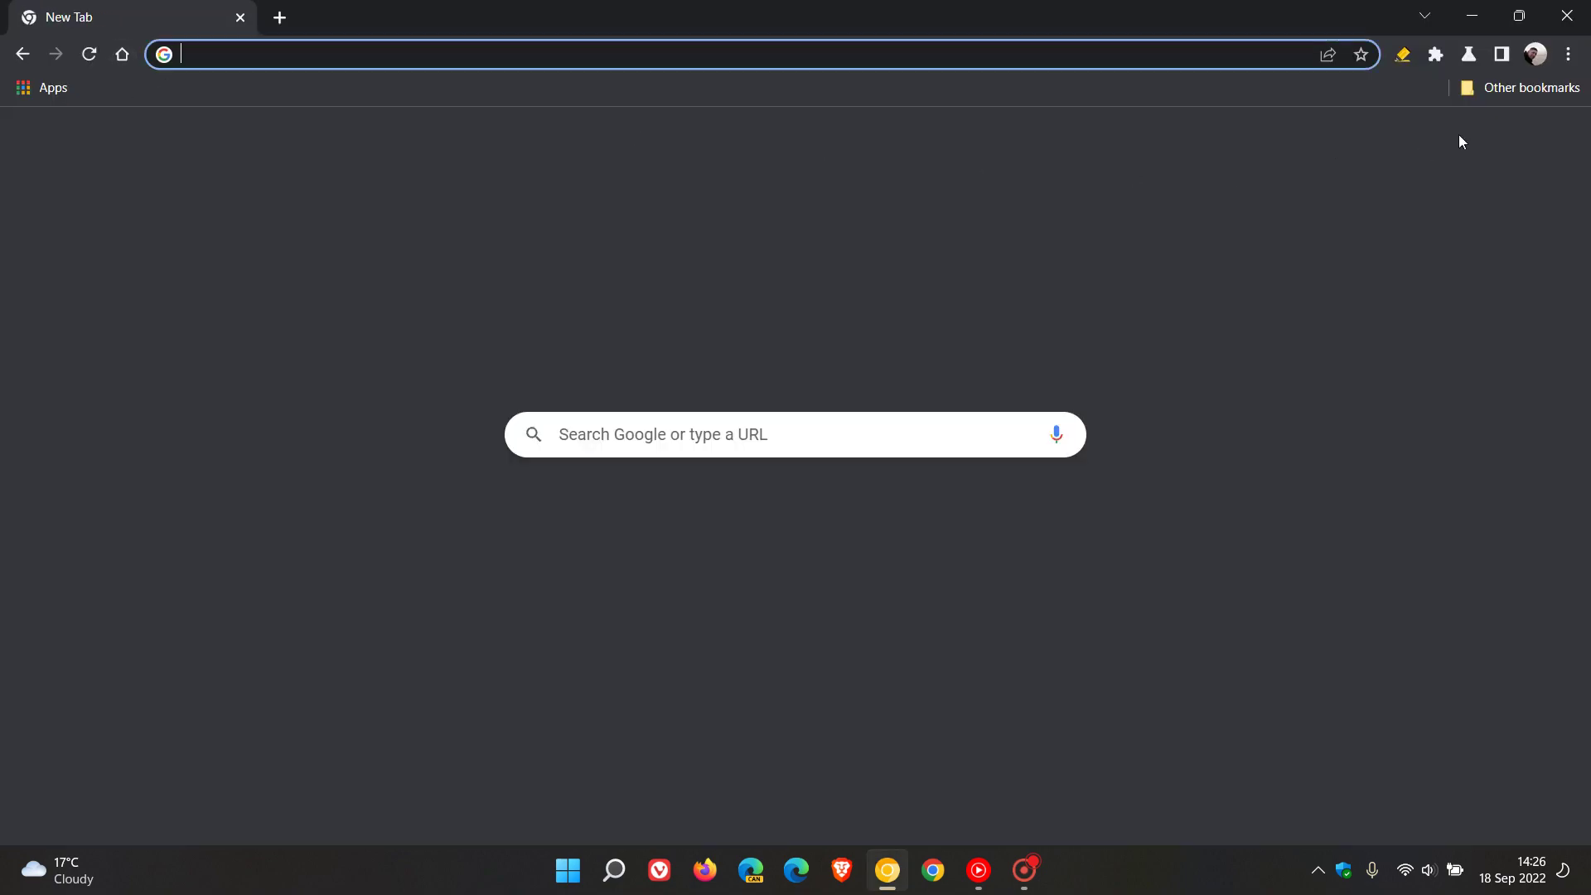
pyautogui.click(1569, 55)
pyautogui.click(1419, 410)
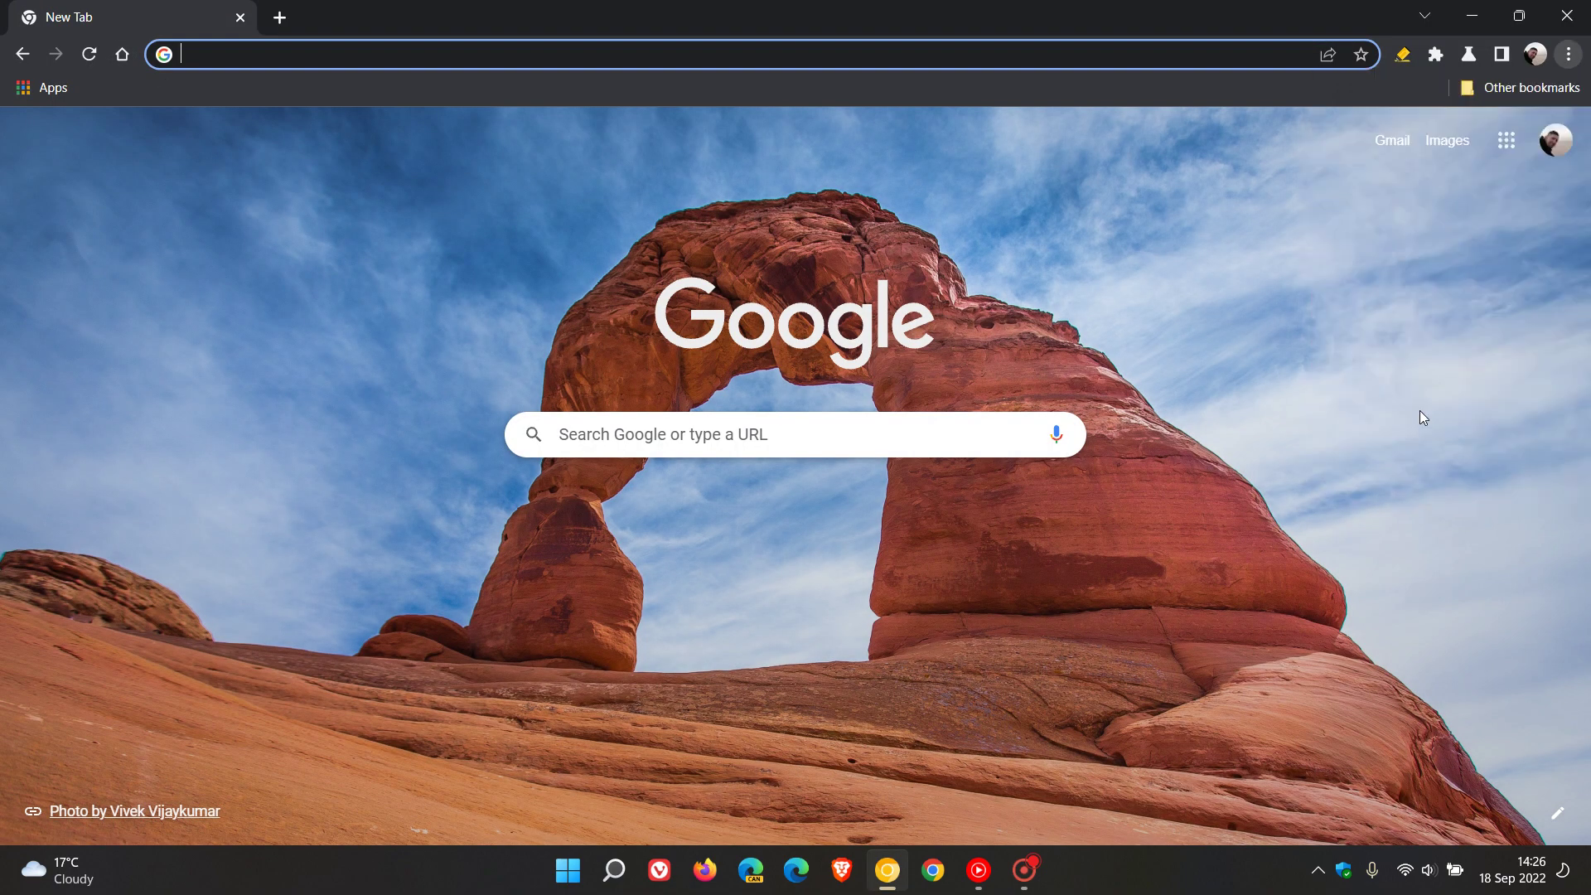
pyautogui.click(137, 295)
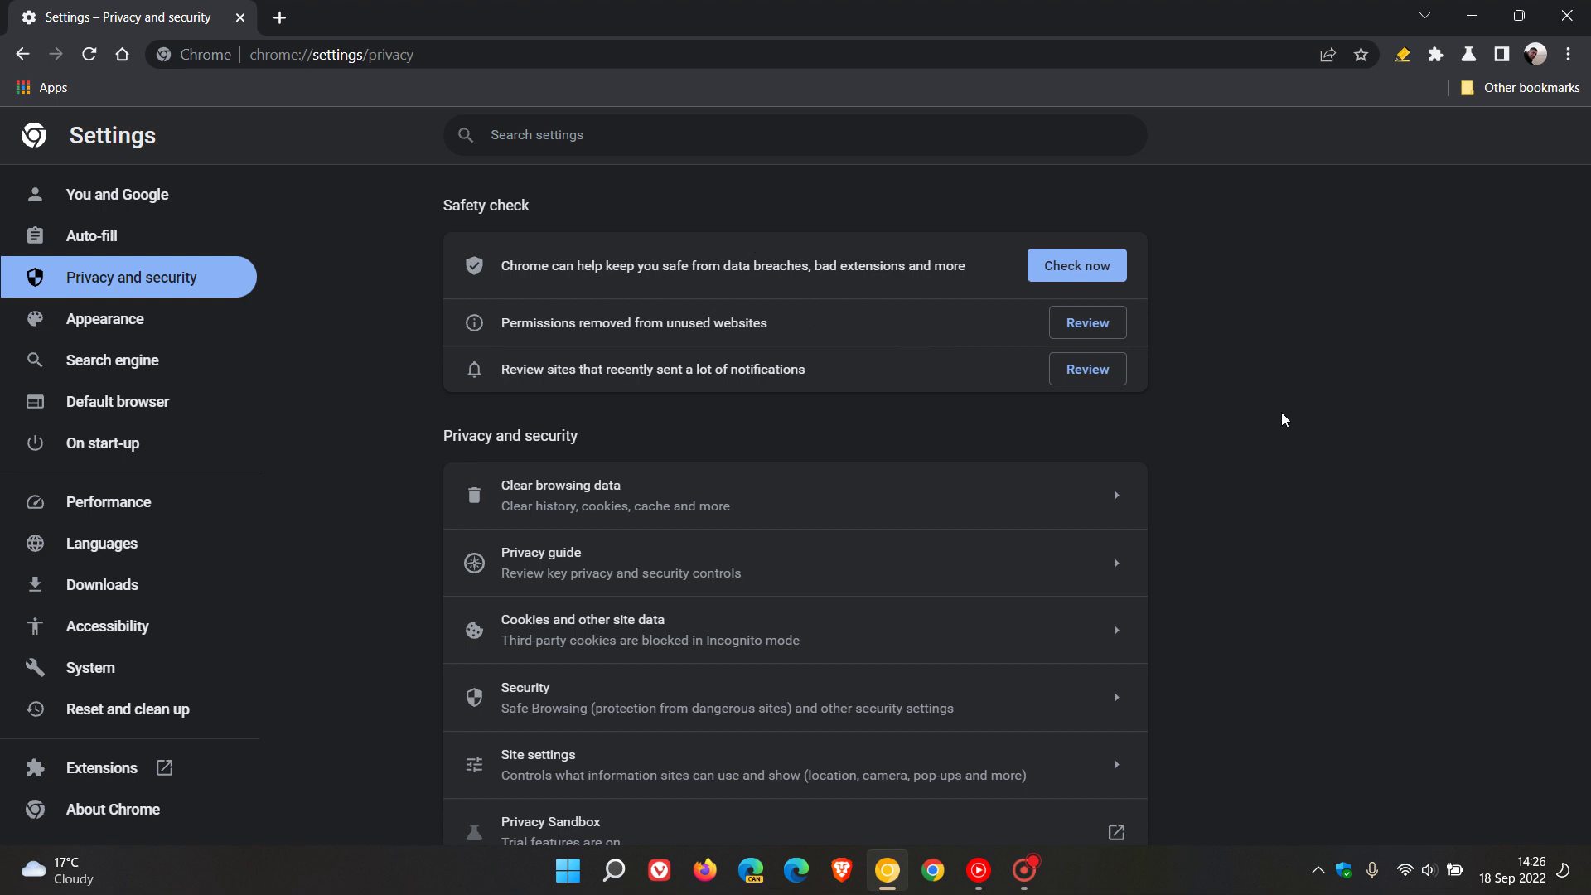
# Look through the Site settings page and go back to Privacy and security.
pyautogui.scroll(-1, 1282, 414)
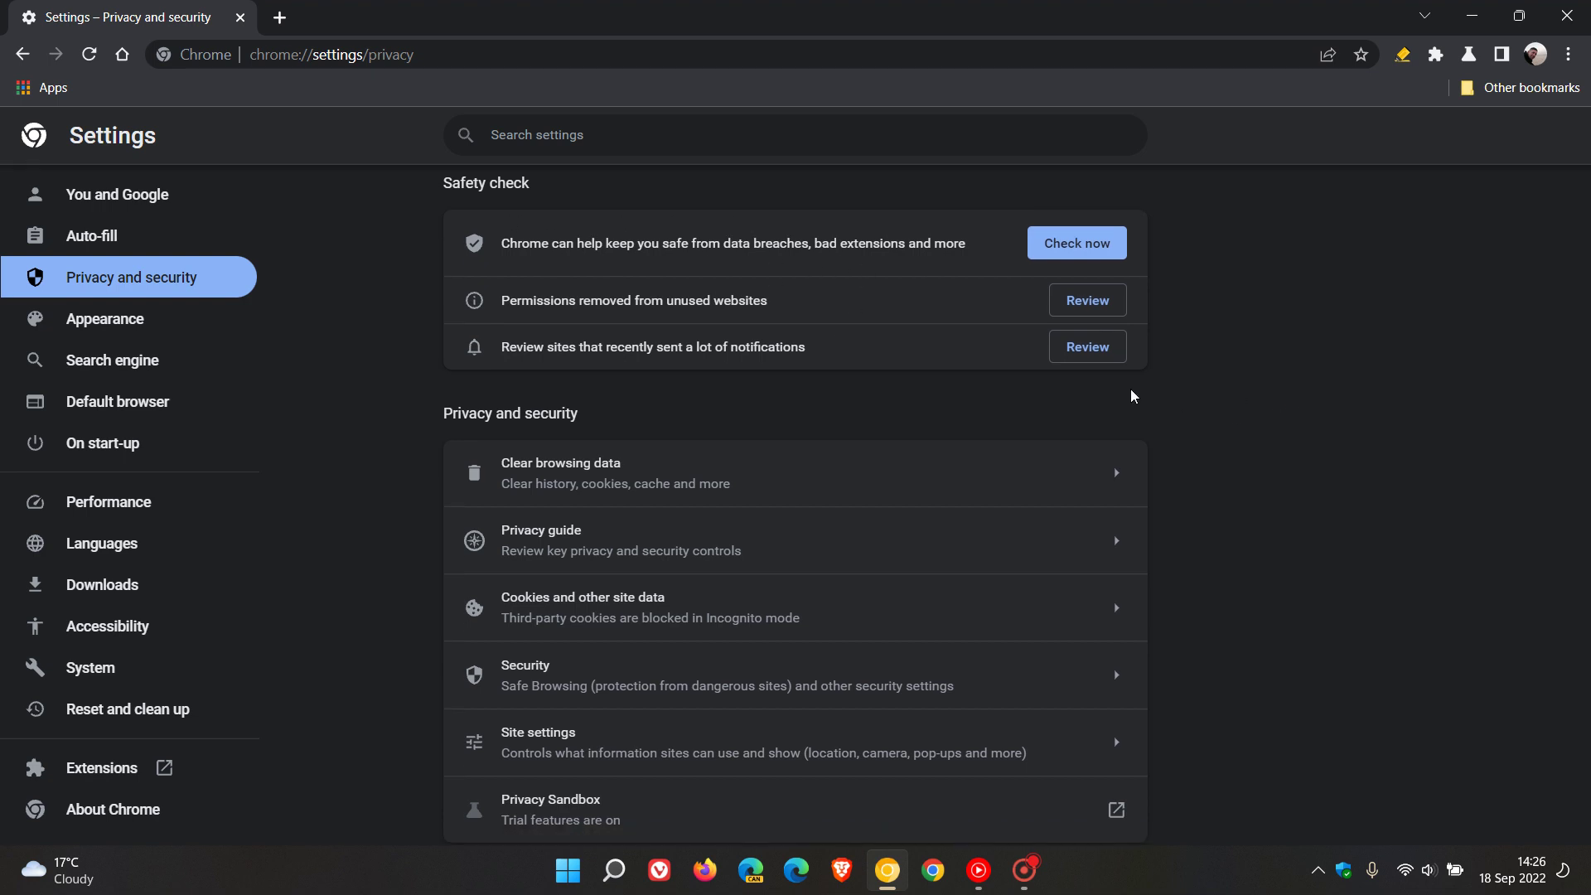
pyautogui.click(757, 755)
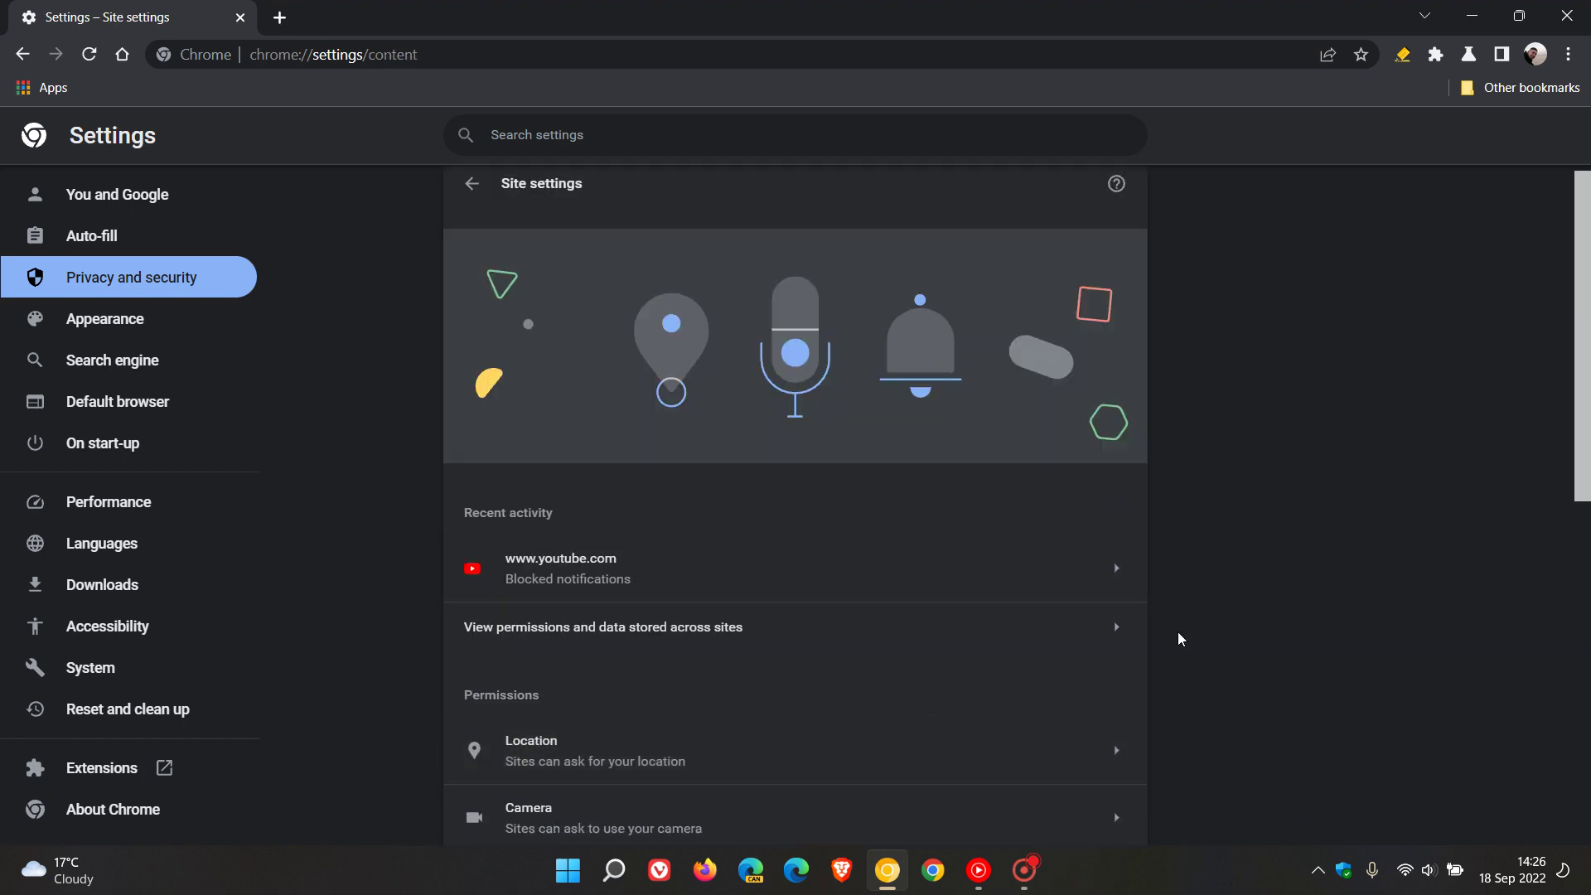
pyautogui.scroll(-5, 1281, 578)
pyautogui.scroll(5, 1281, 578)
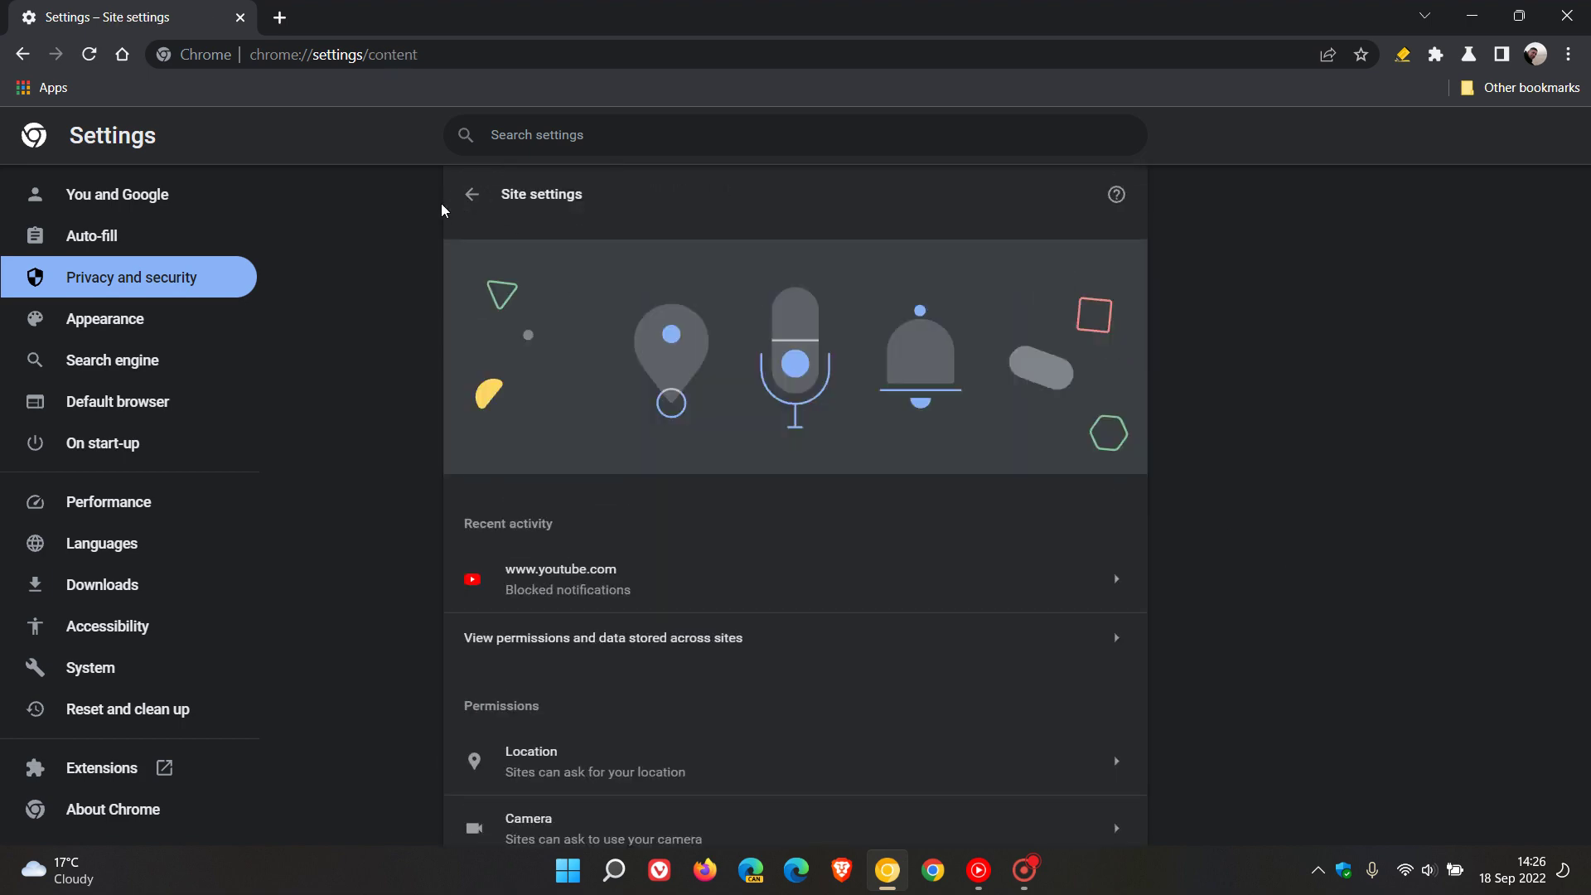
pyautogui.click(472, 193)
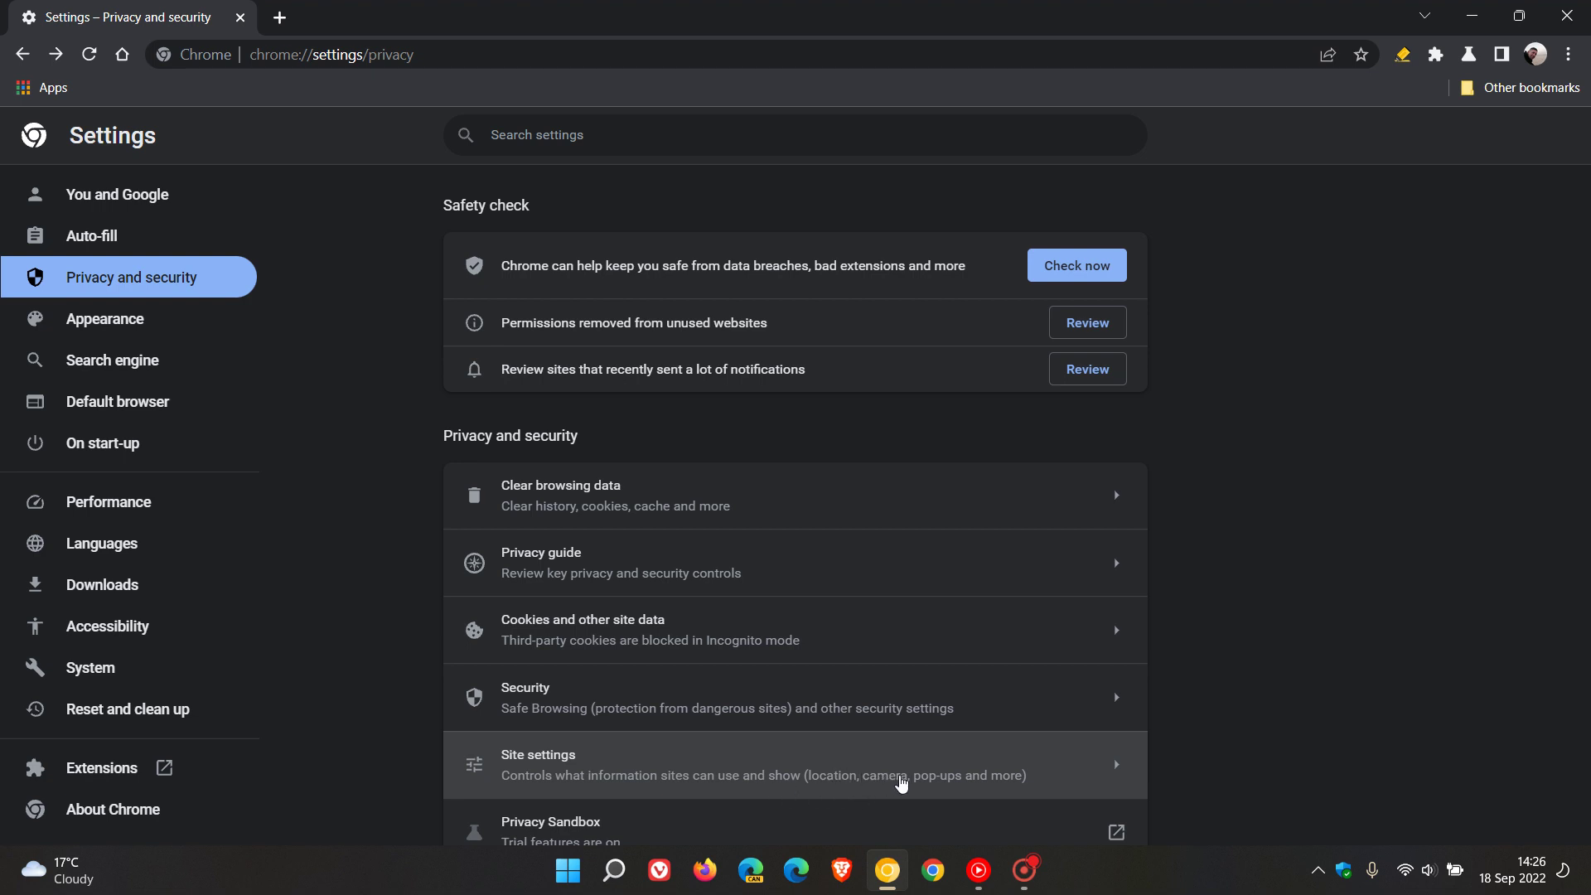
# Examine the Notifications permission page within Site settings and go back to Privacy and security.
pyautogui.click(938, 776)
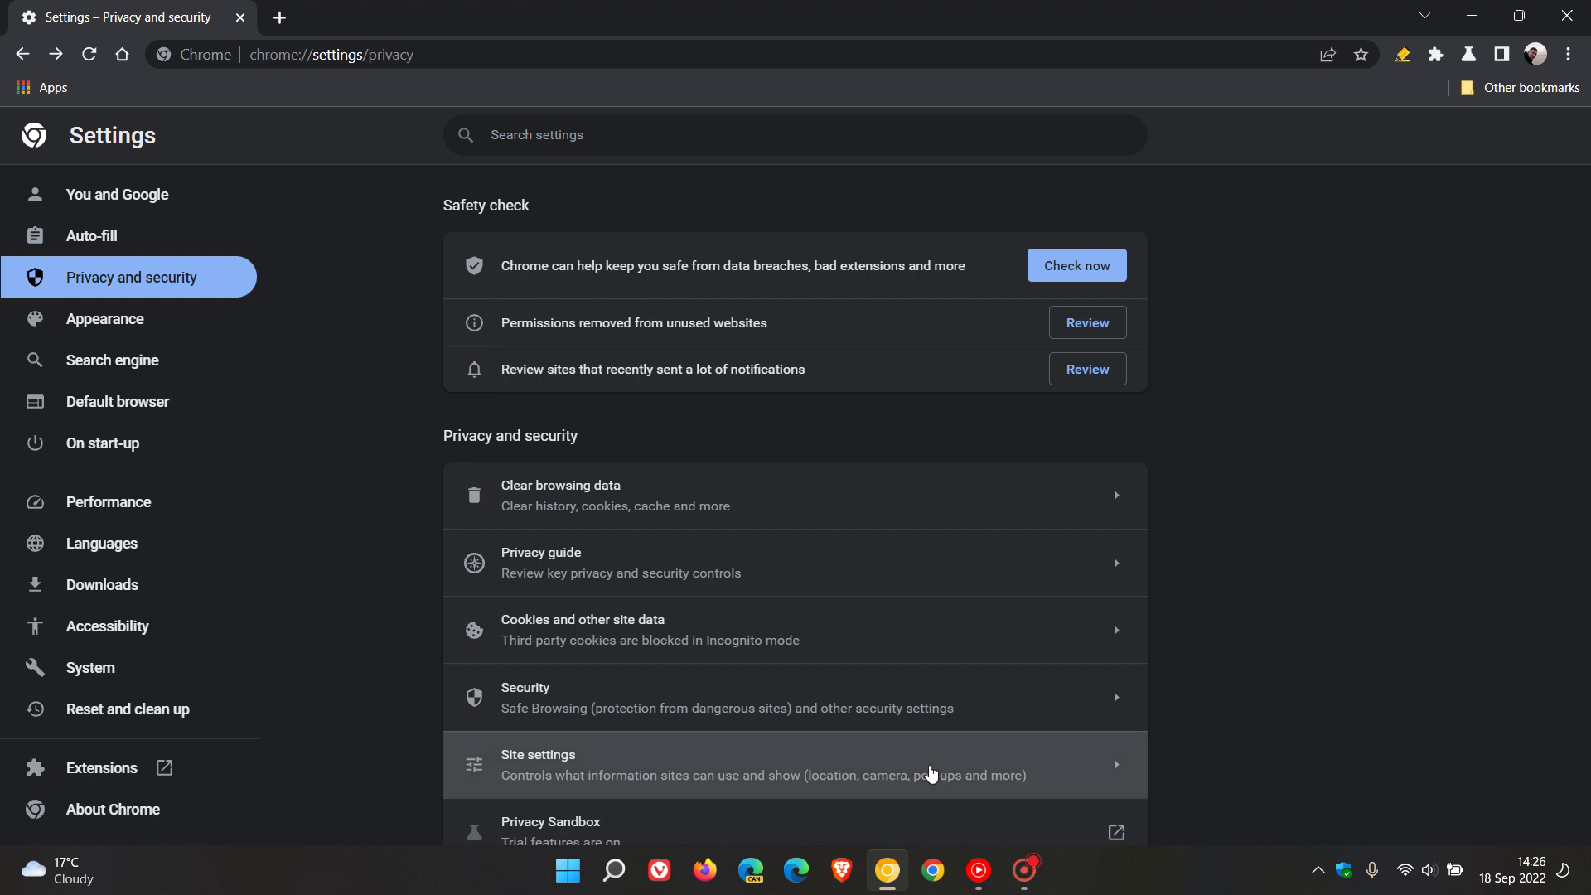
pyautogui.scroll(-5, 1305, 555)
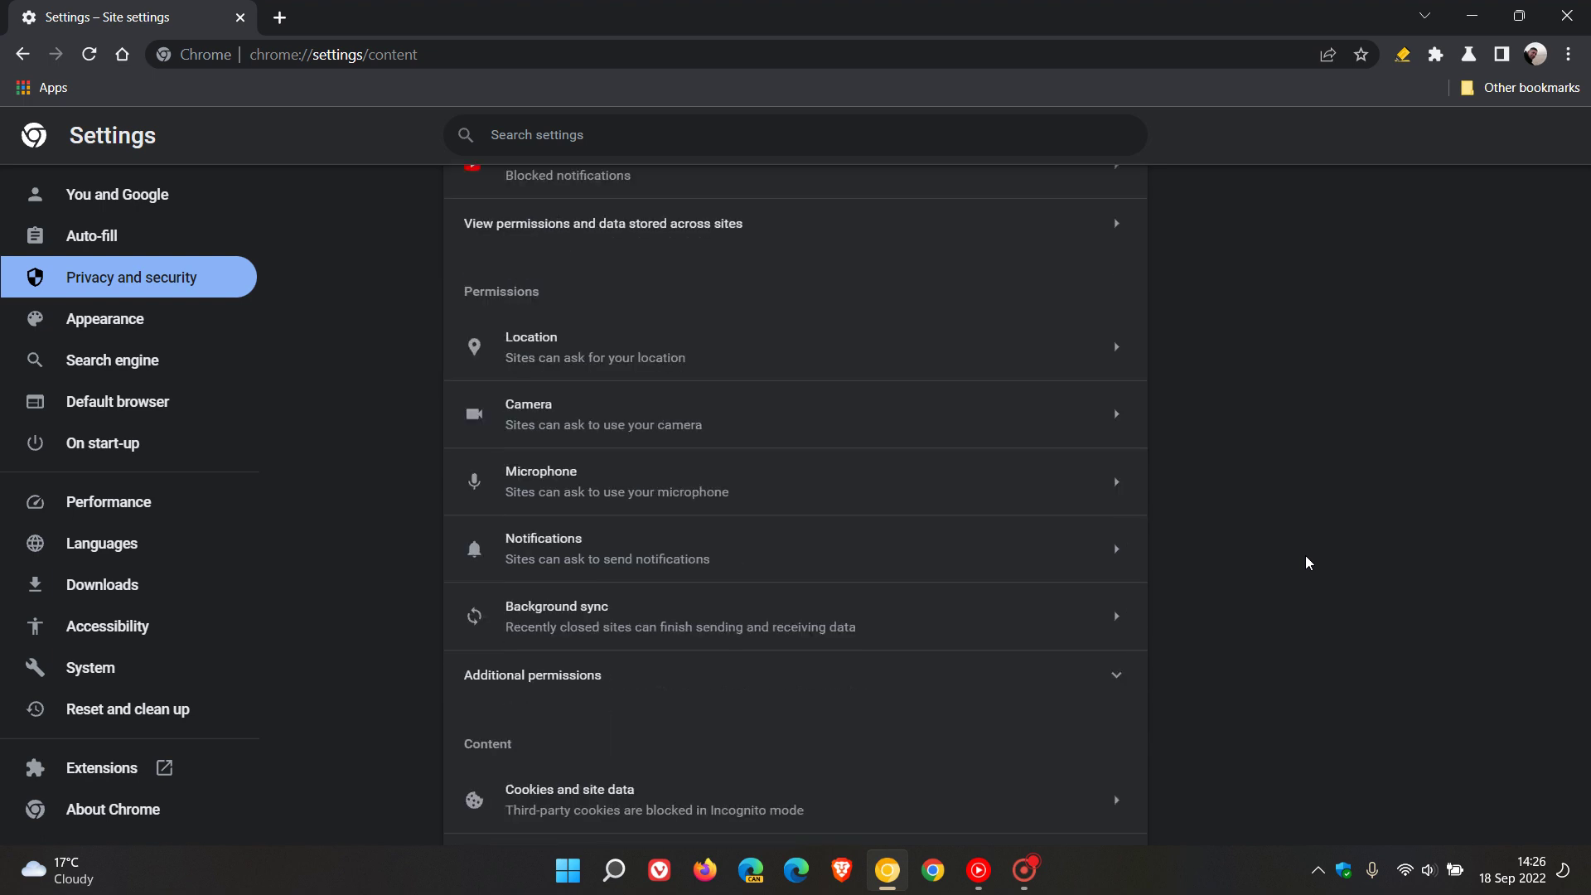
pyautogui.scroll(-1, 1305, 555)
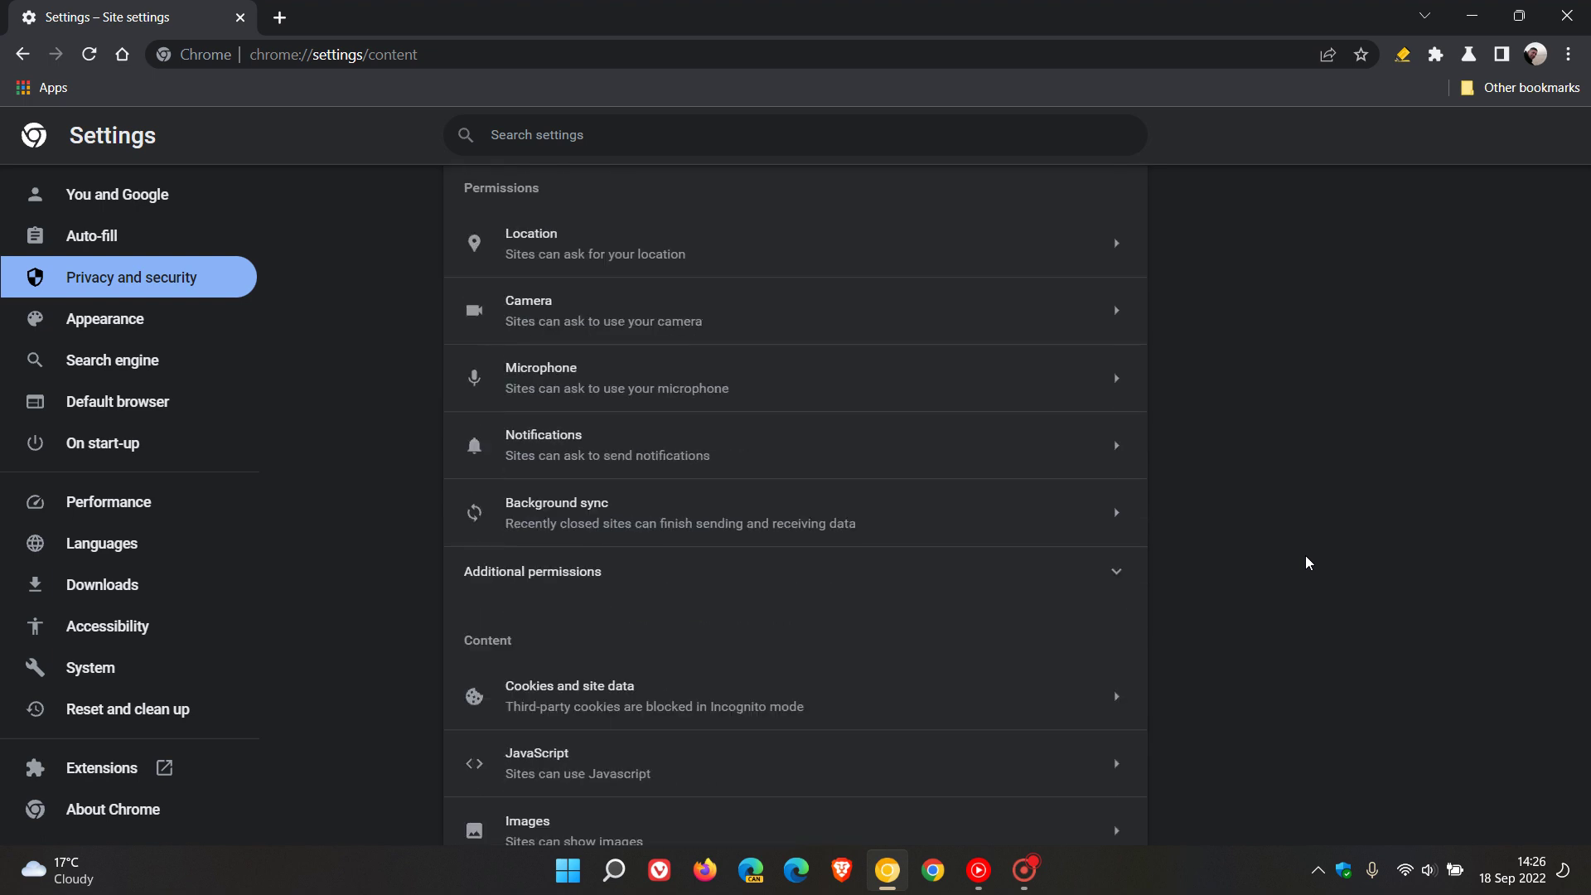
pyautogui.click(853, 446)
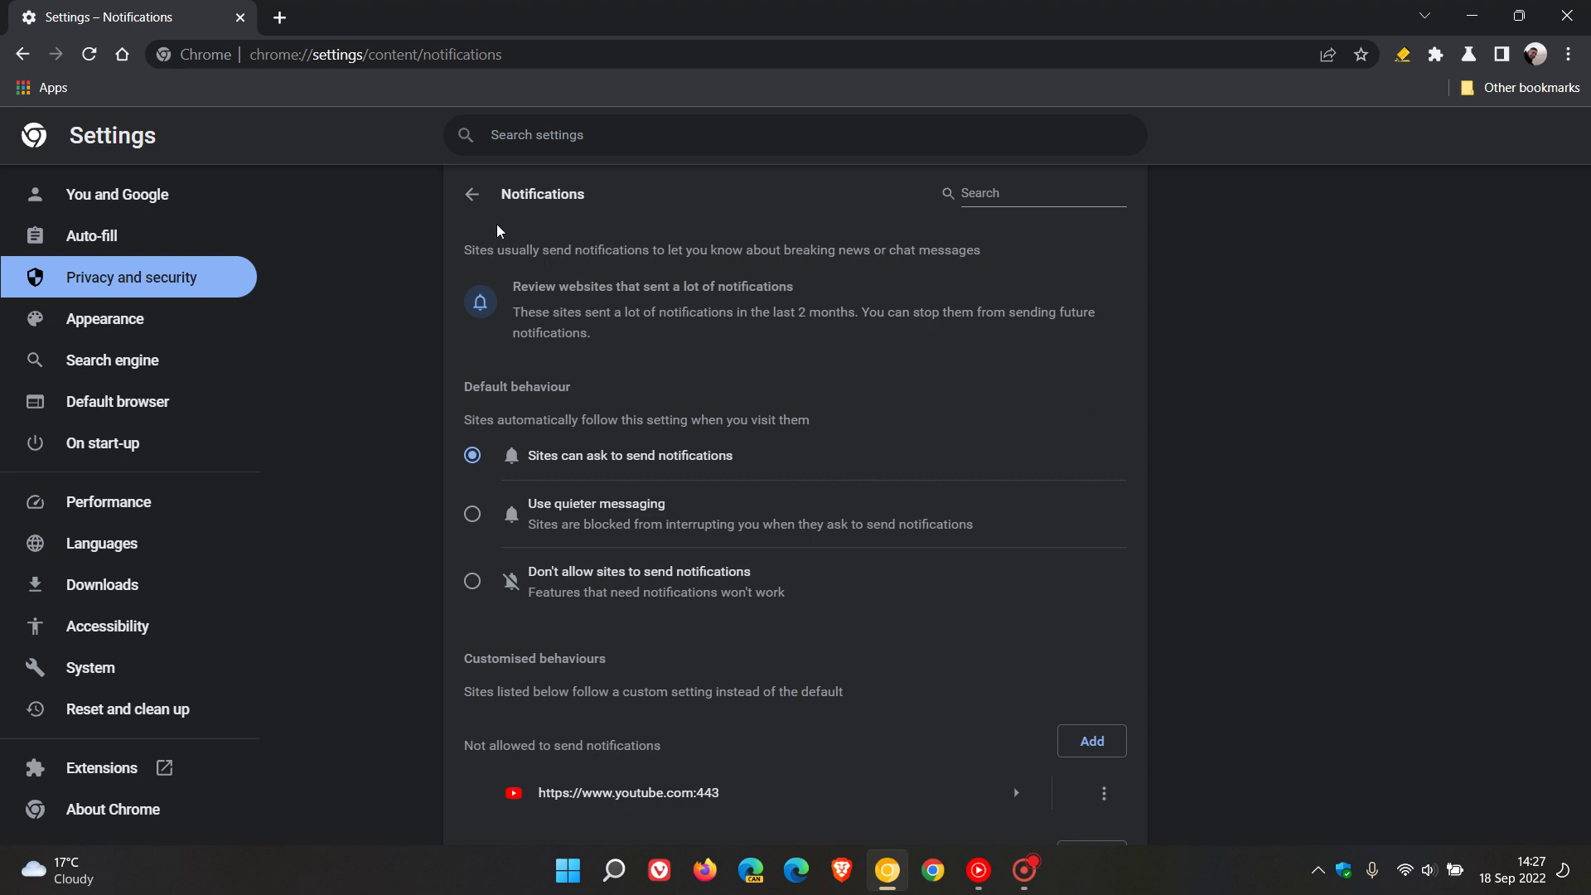
pyautogui.click(472, 199)
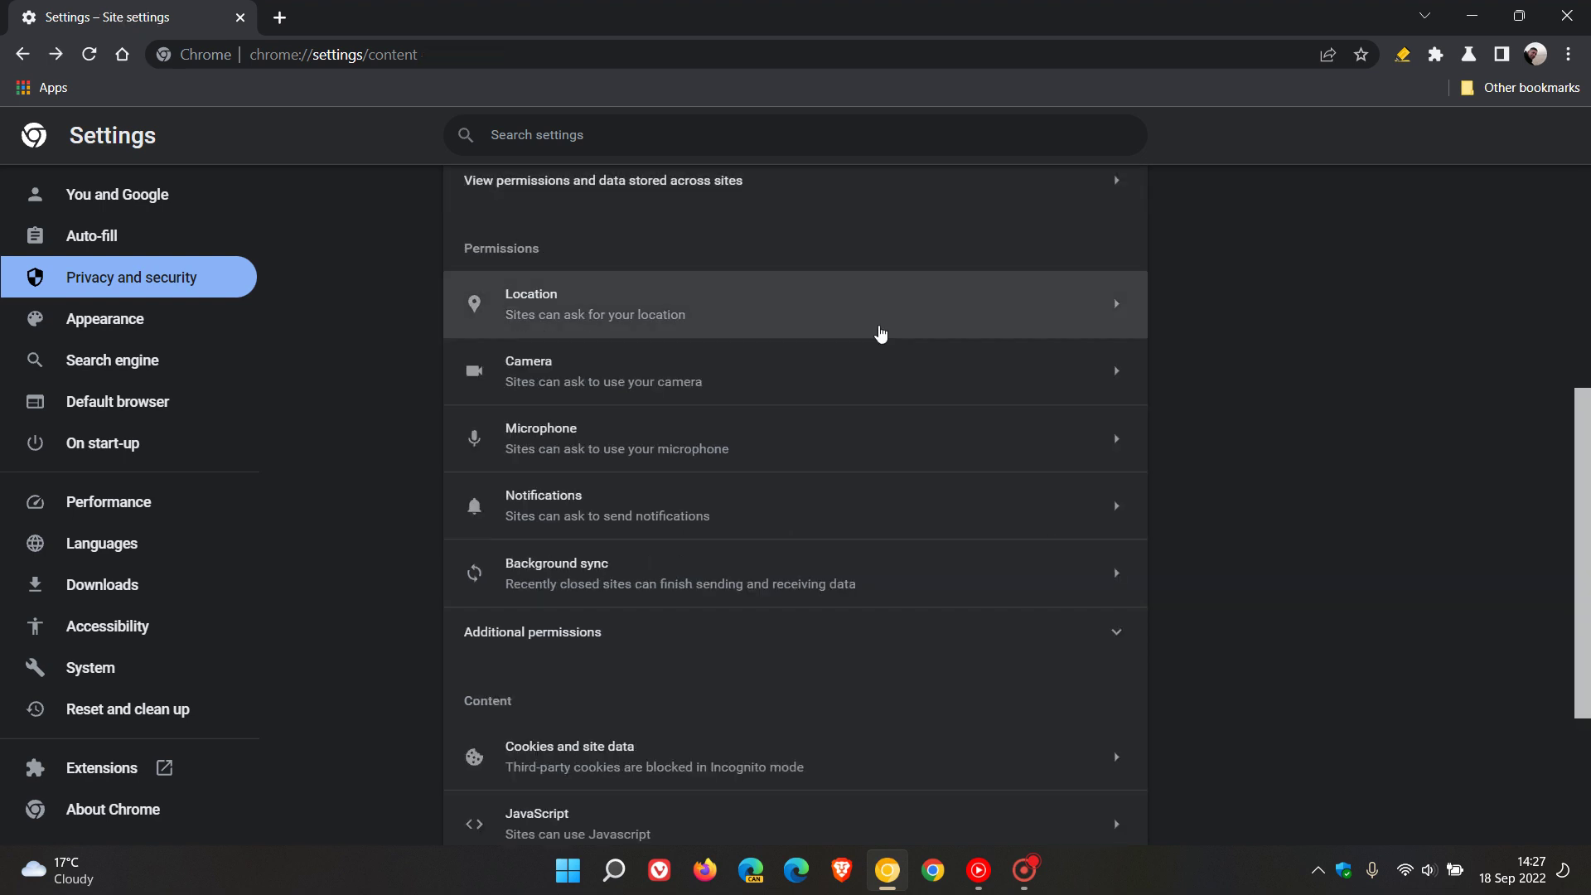
pyautogui.scroll(5, 1299, 612)
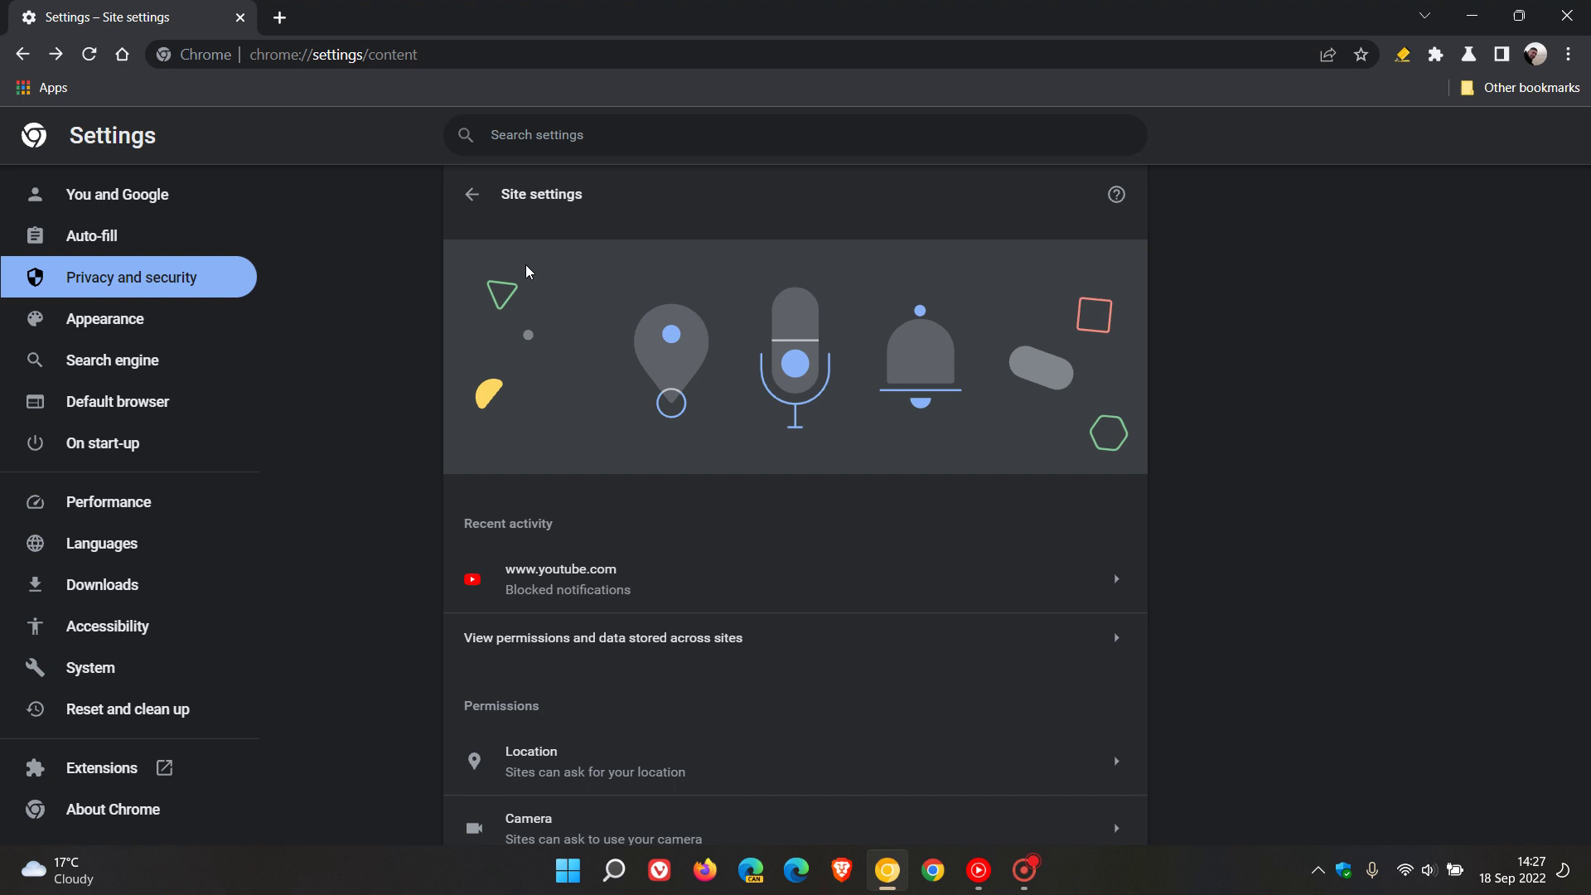
pyautogui.click(471, 193)
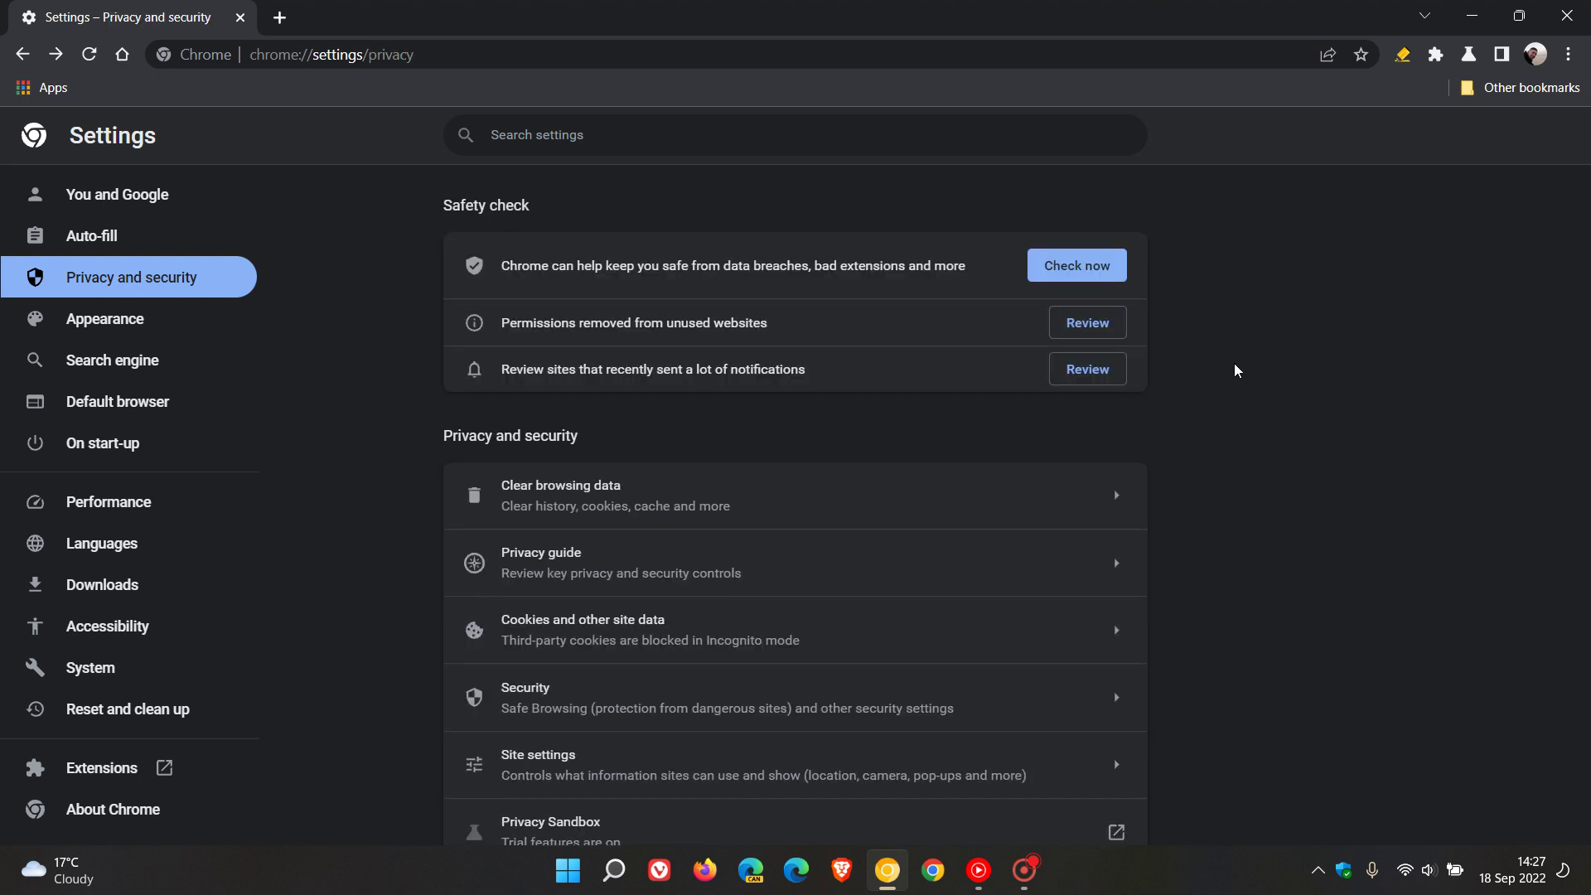
# Open the Safety check review for permissions removed from unused websites, examine the listed permission and content settings, and go back.
pyautogui.click(1099, 332)
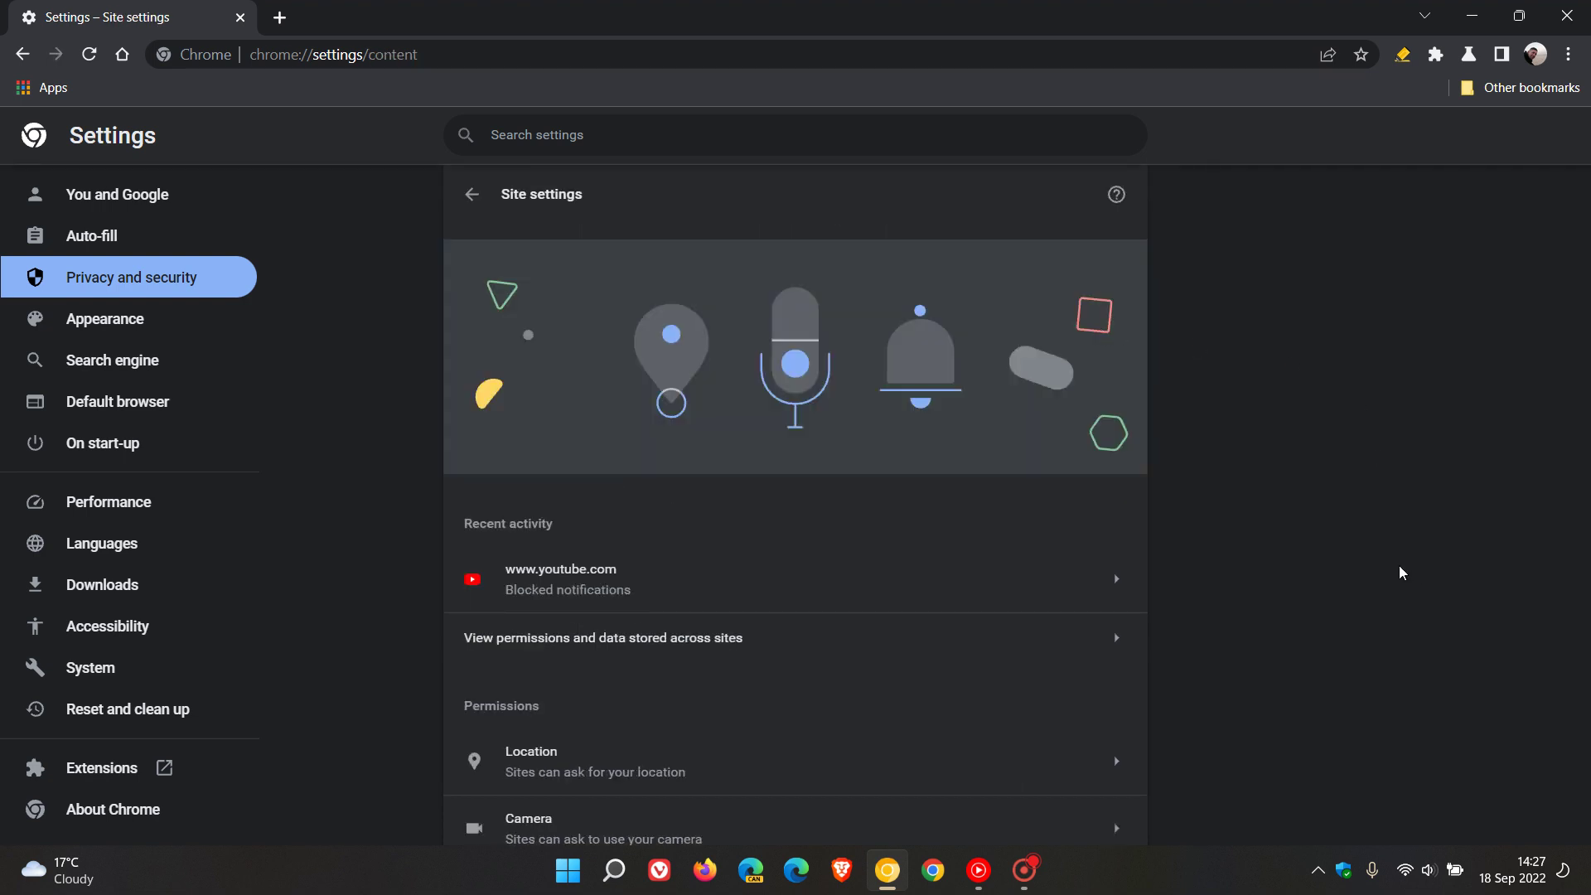
pyautogui.scroll(-4, 1329, 505)
pyautogui.scroll(-5, 1329, 510)
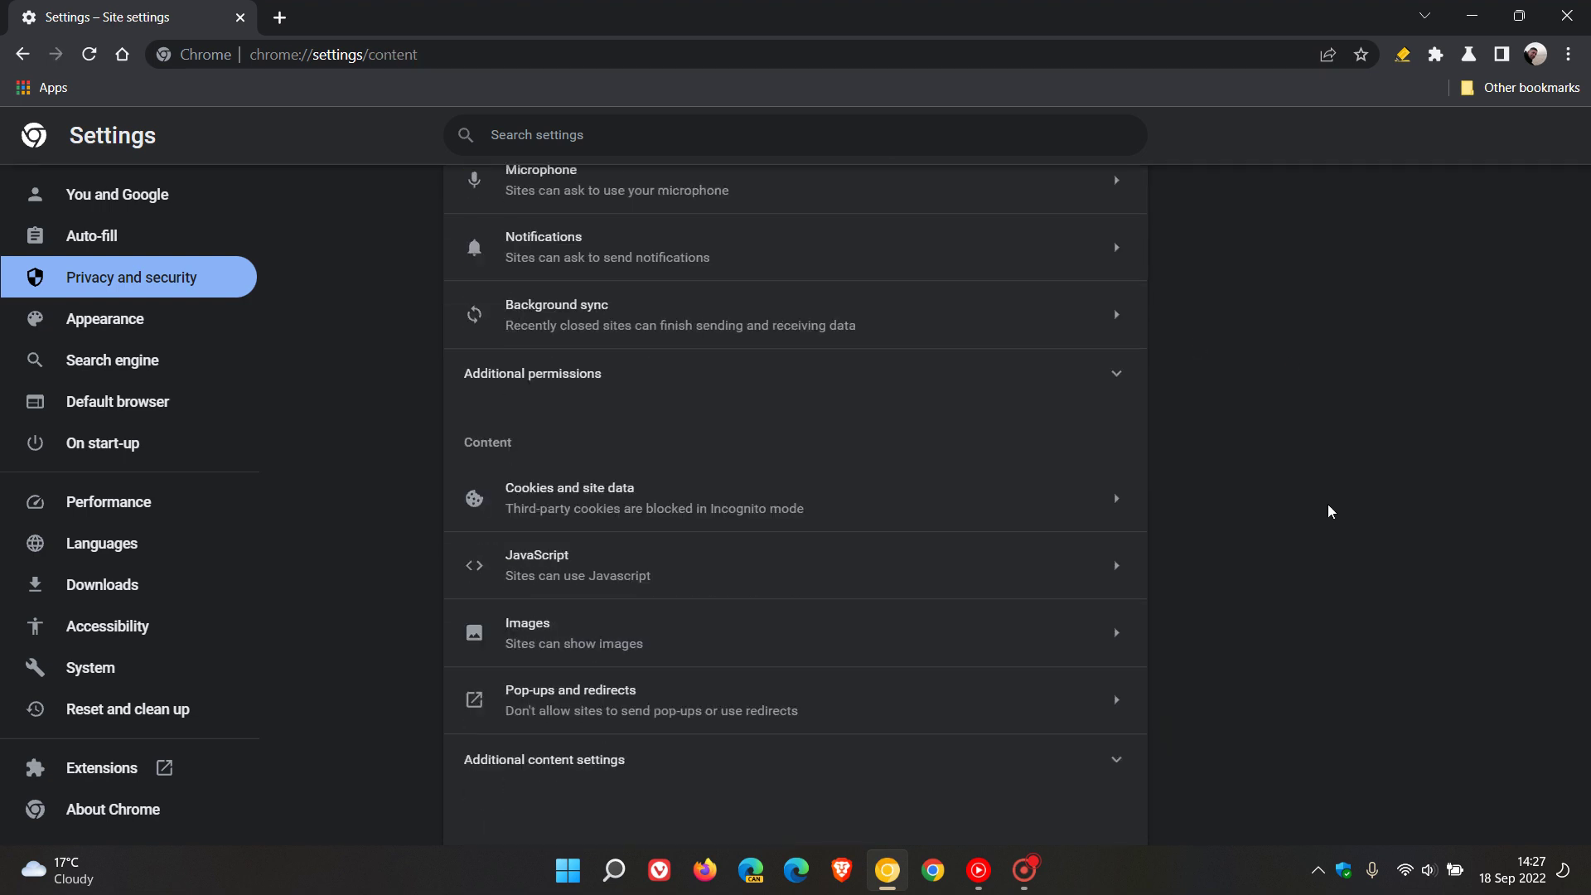
pyautogui.scroll(8, 1316, 560)
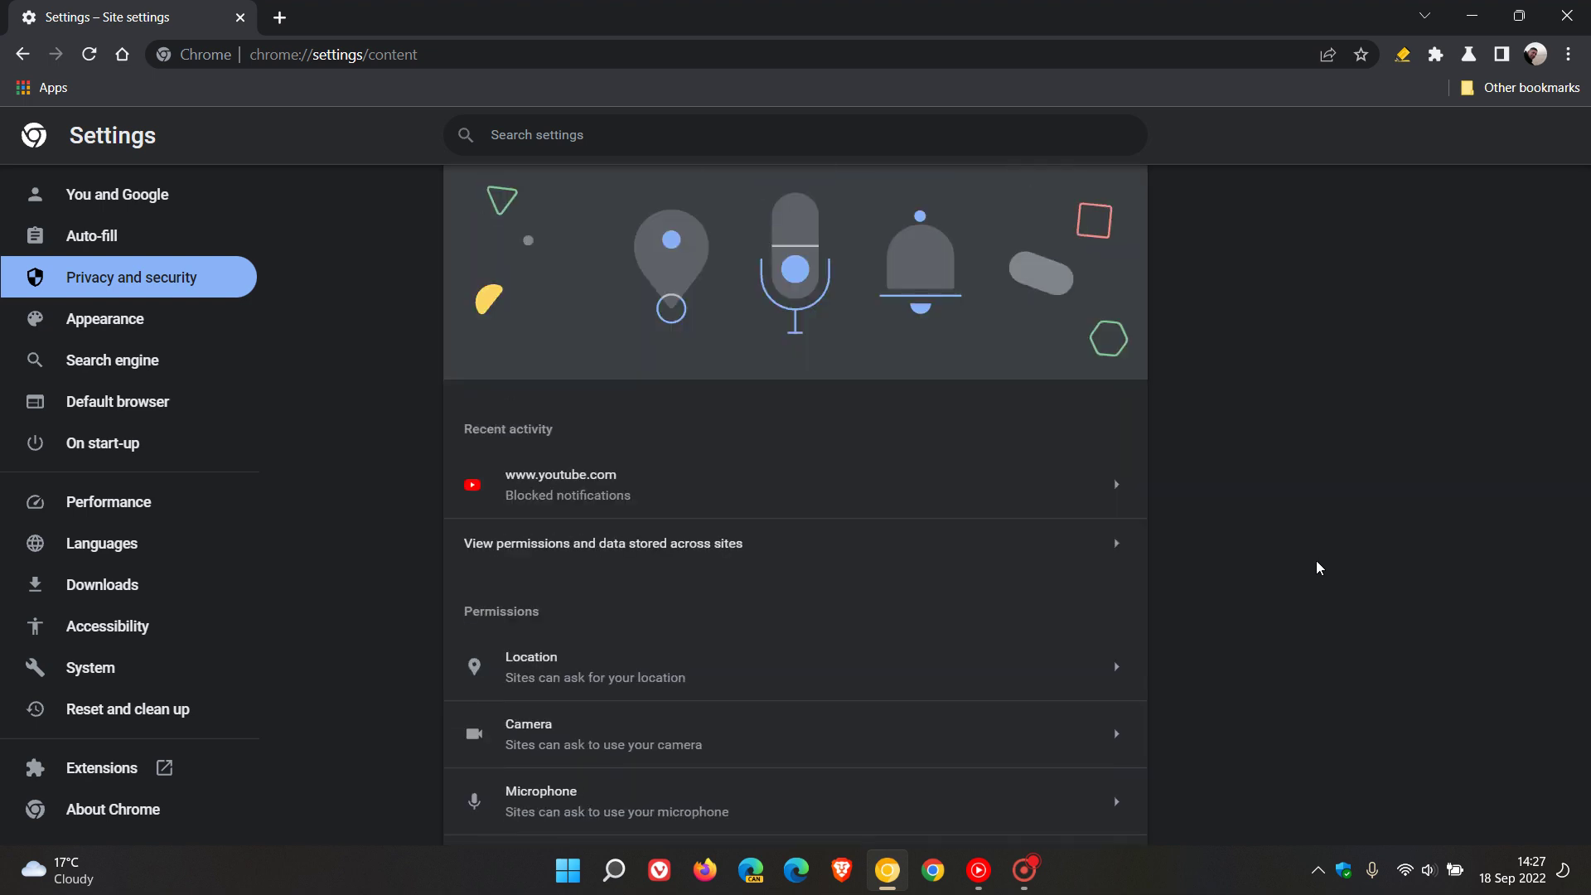
pyautogui.scroll(1, 1316, 580)
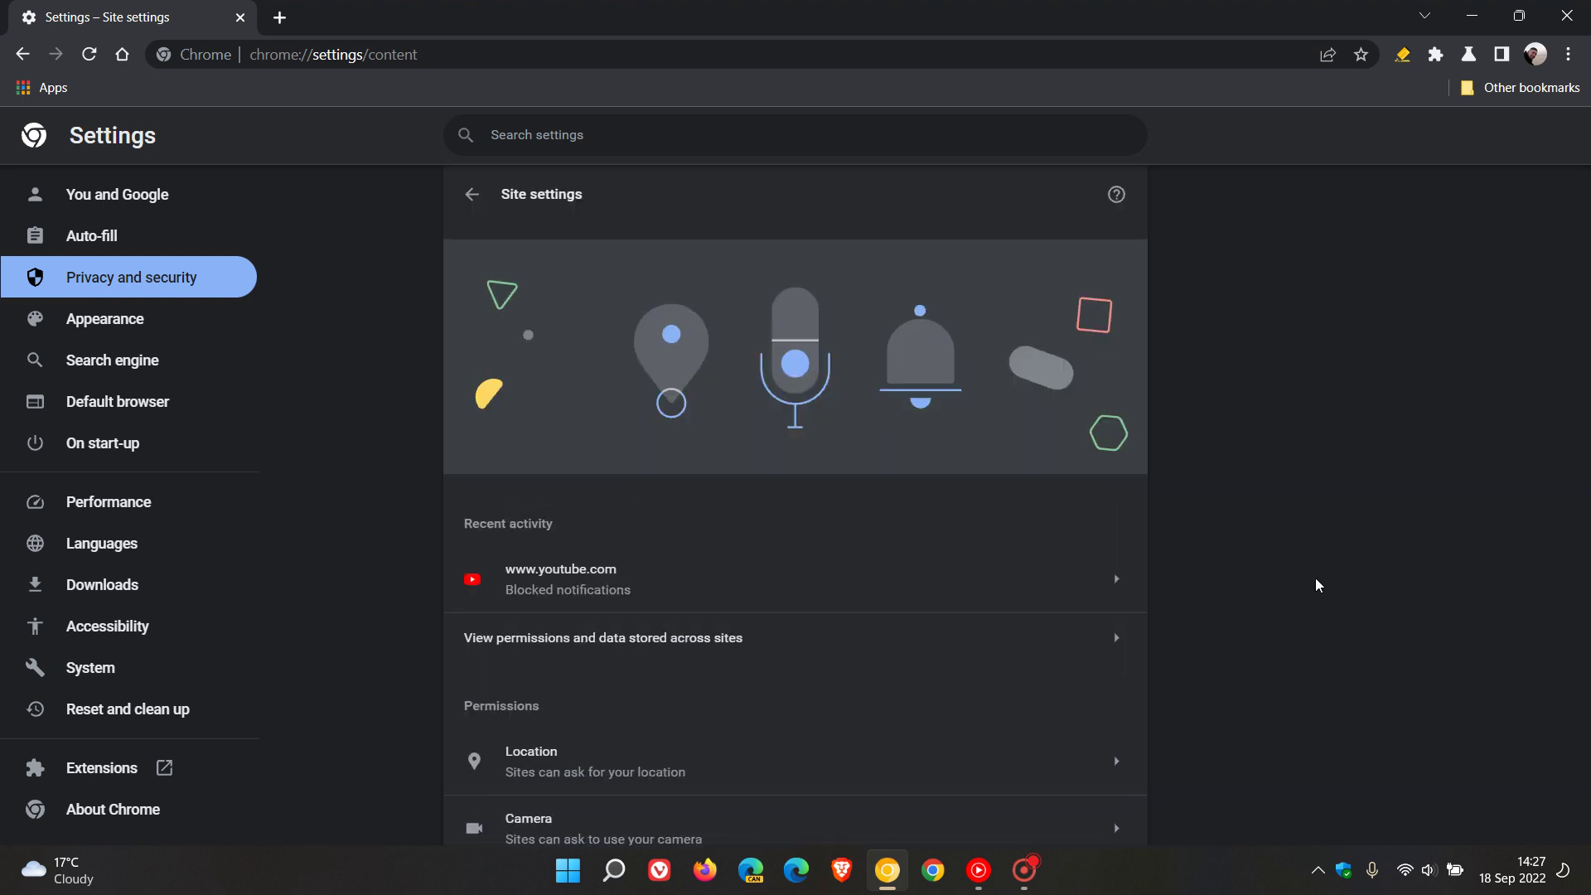
pyautogui.scroll(-1, 1315, 586)
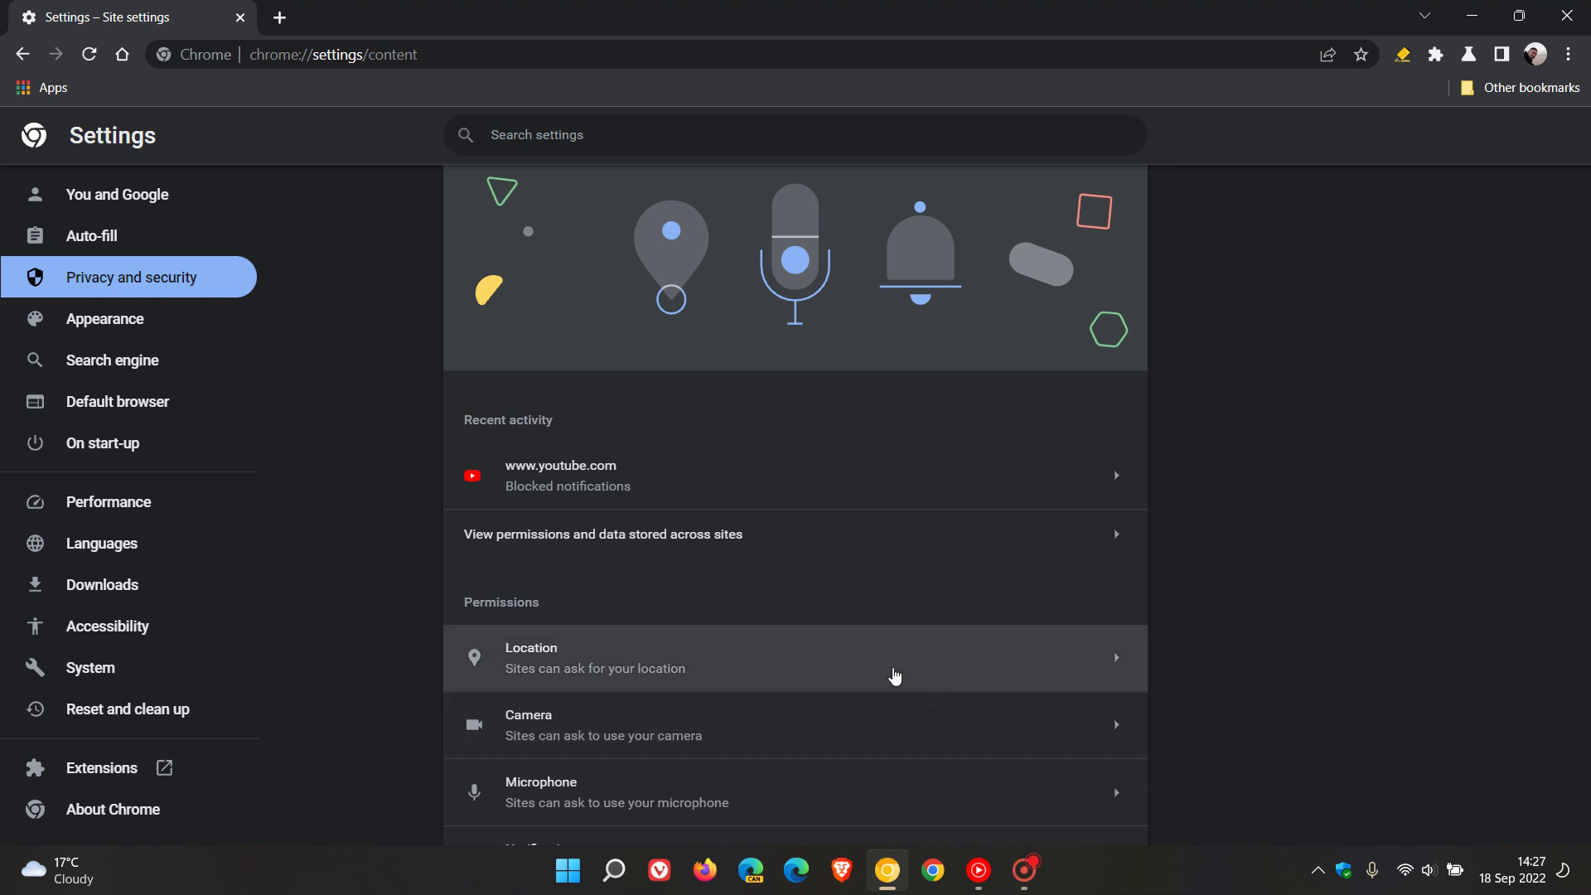
pyautogui.scroll(-1, 1306, 595)
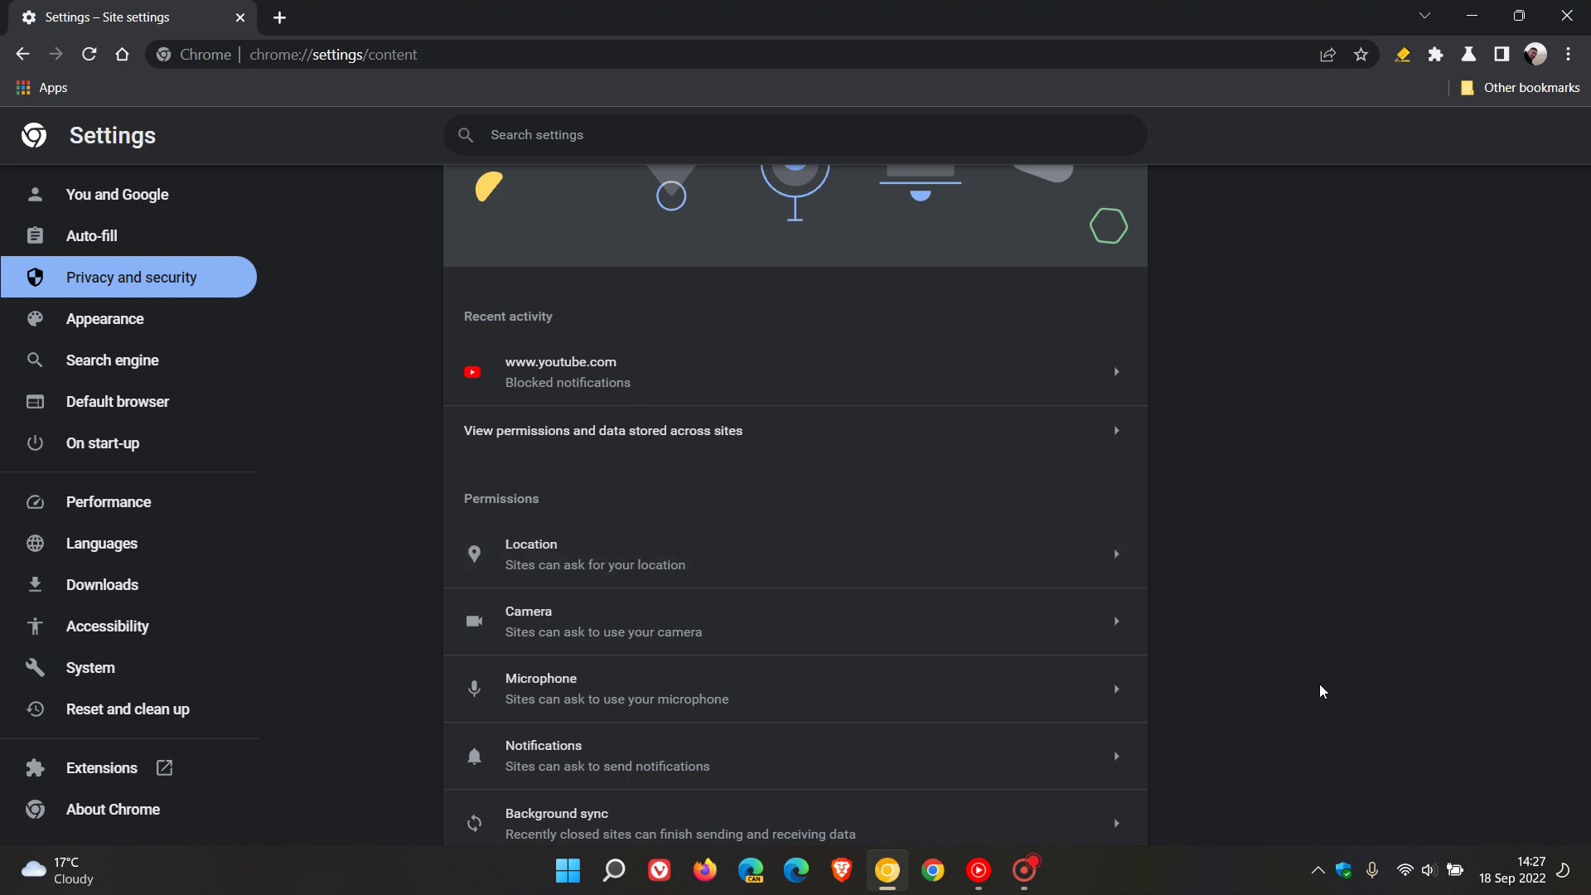
pyautogui.scroll(2, 1317, 685)
pyautogui.click(465, 191)
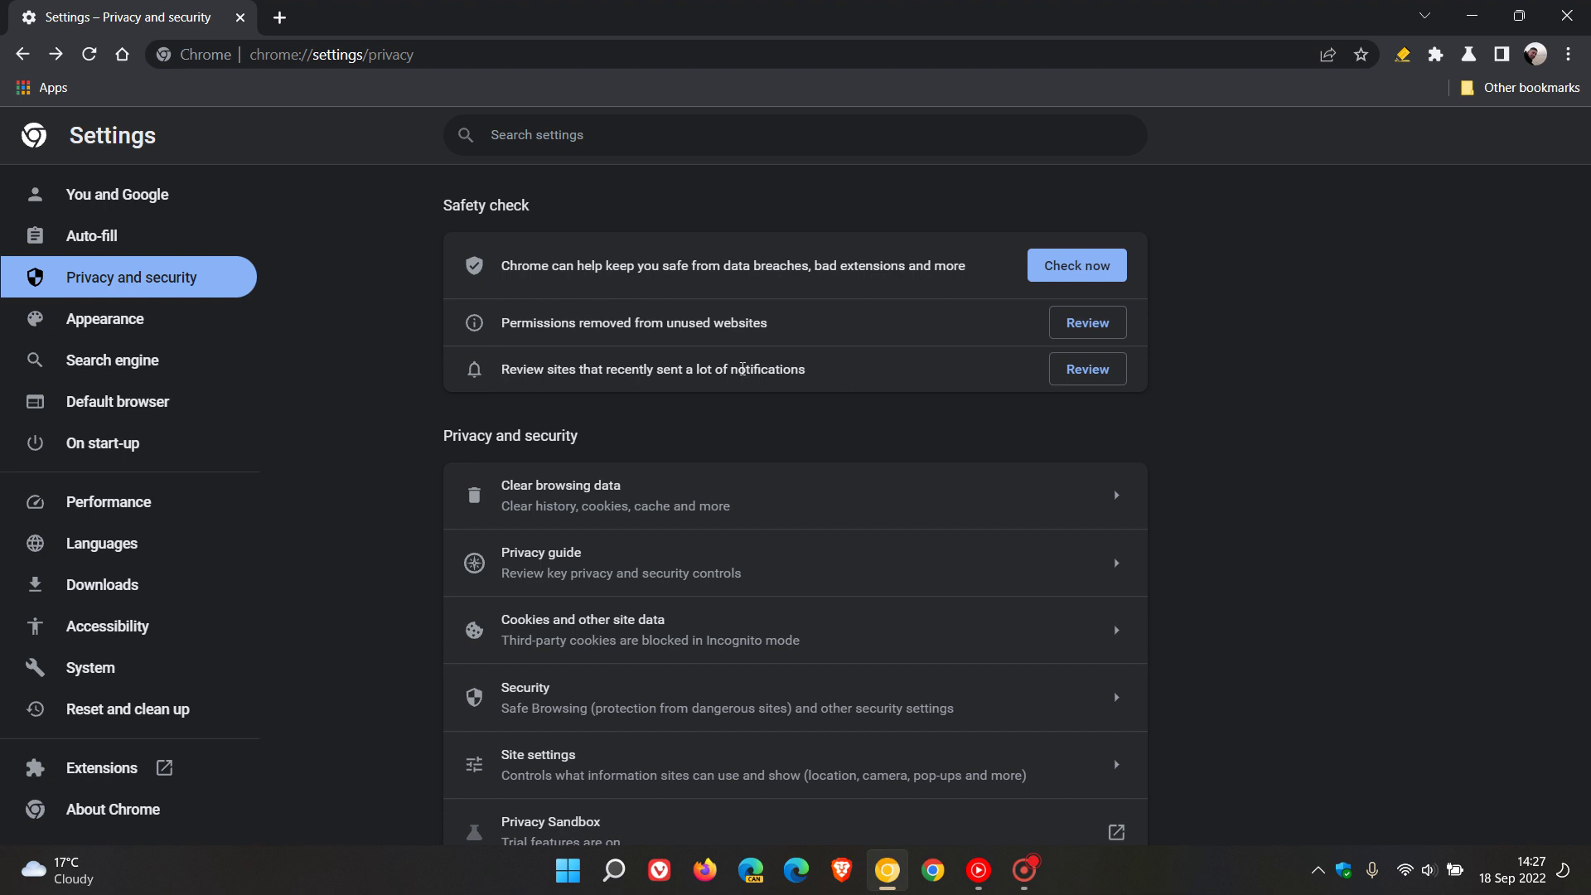
# Review the sites that recently sent many notifications, check the options available for the blocked YouTube entry, and return to the home page.
pyautogui.click(1101, 378)
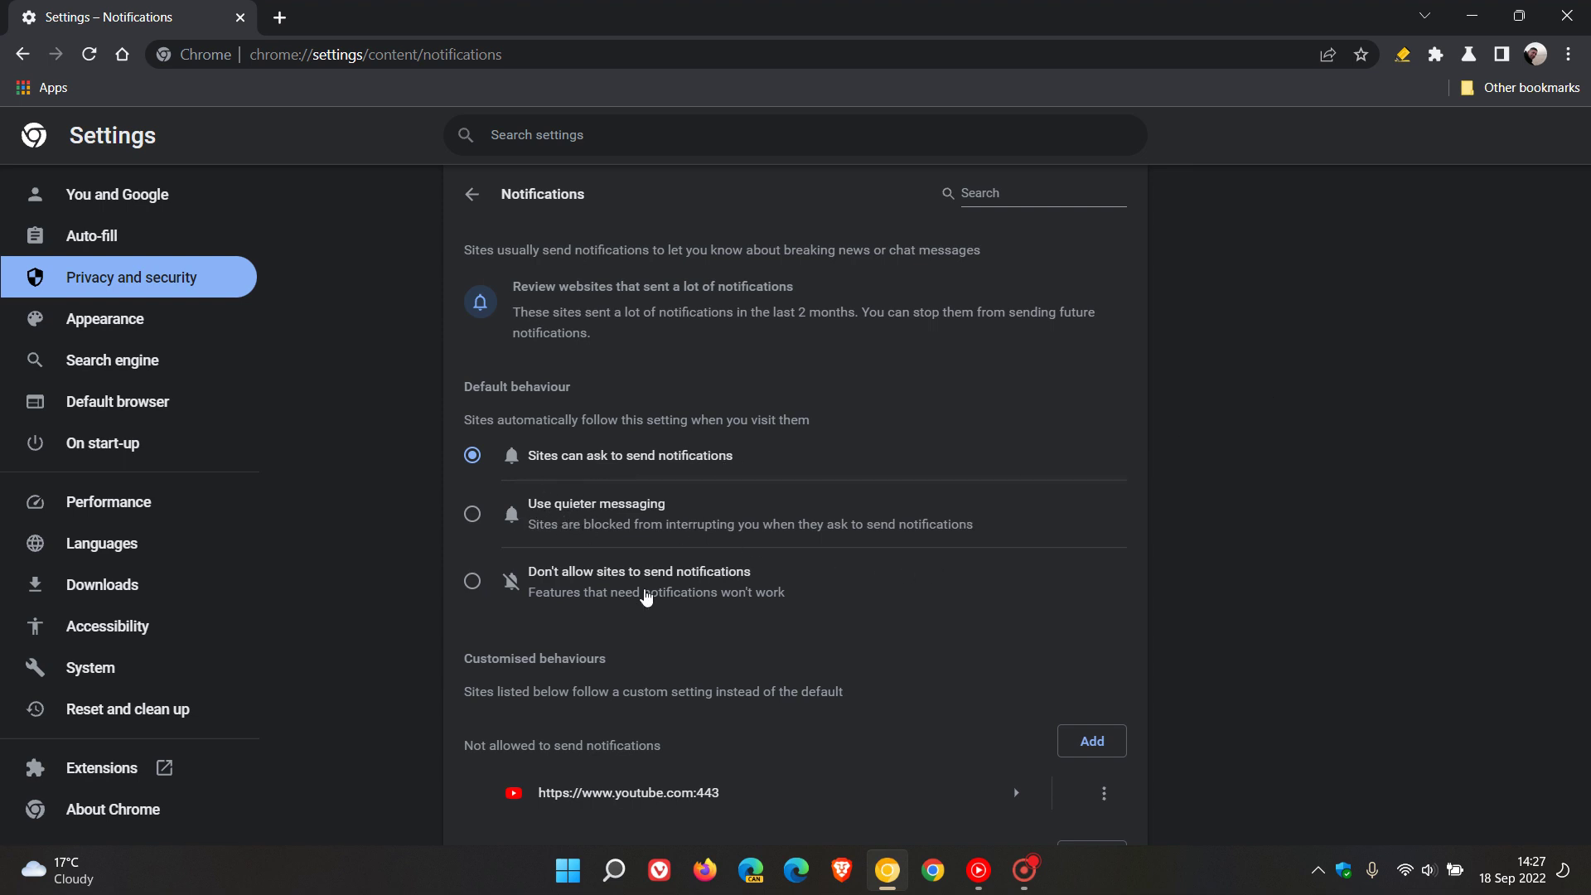
pyautogui.scroll(-2, 1365, 528)
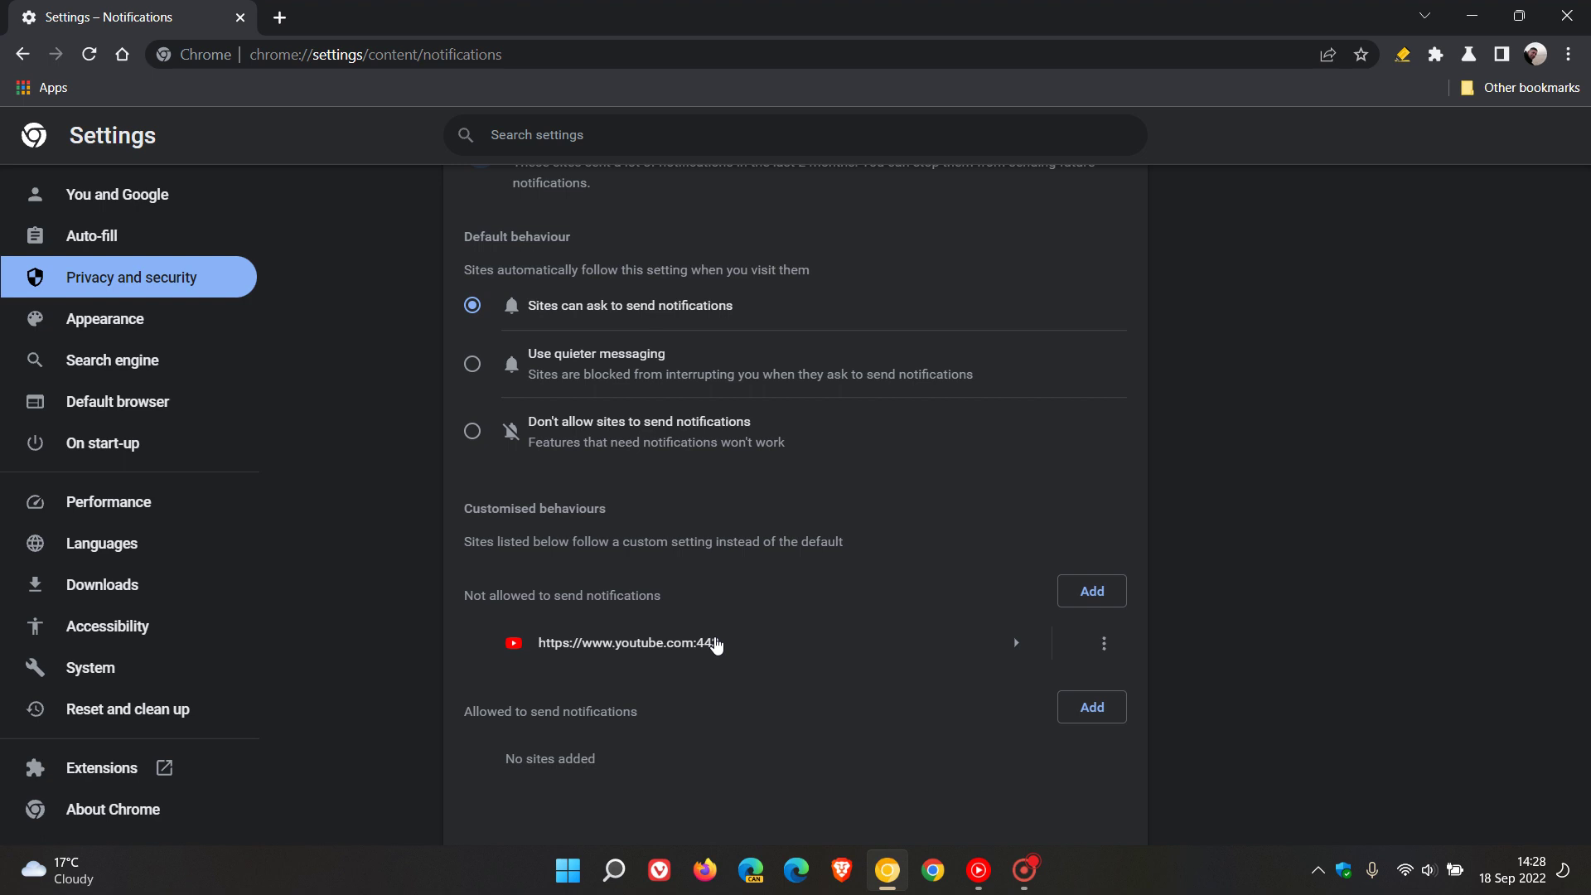
pyautogui.click(1105, 644)
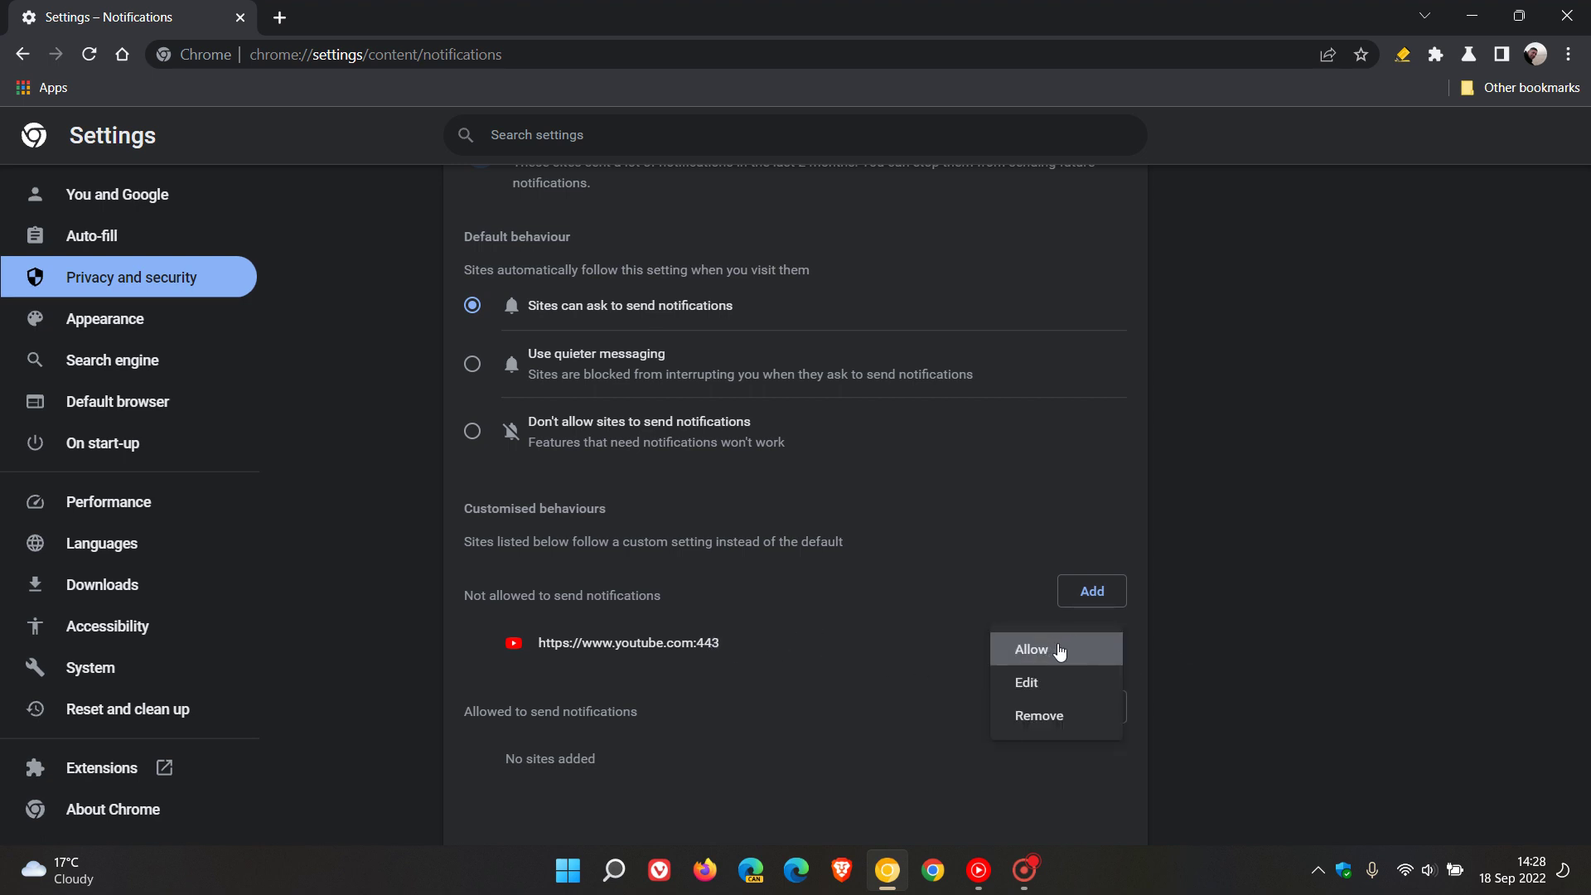
pyautogui.click(1320, 646)
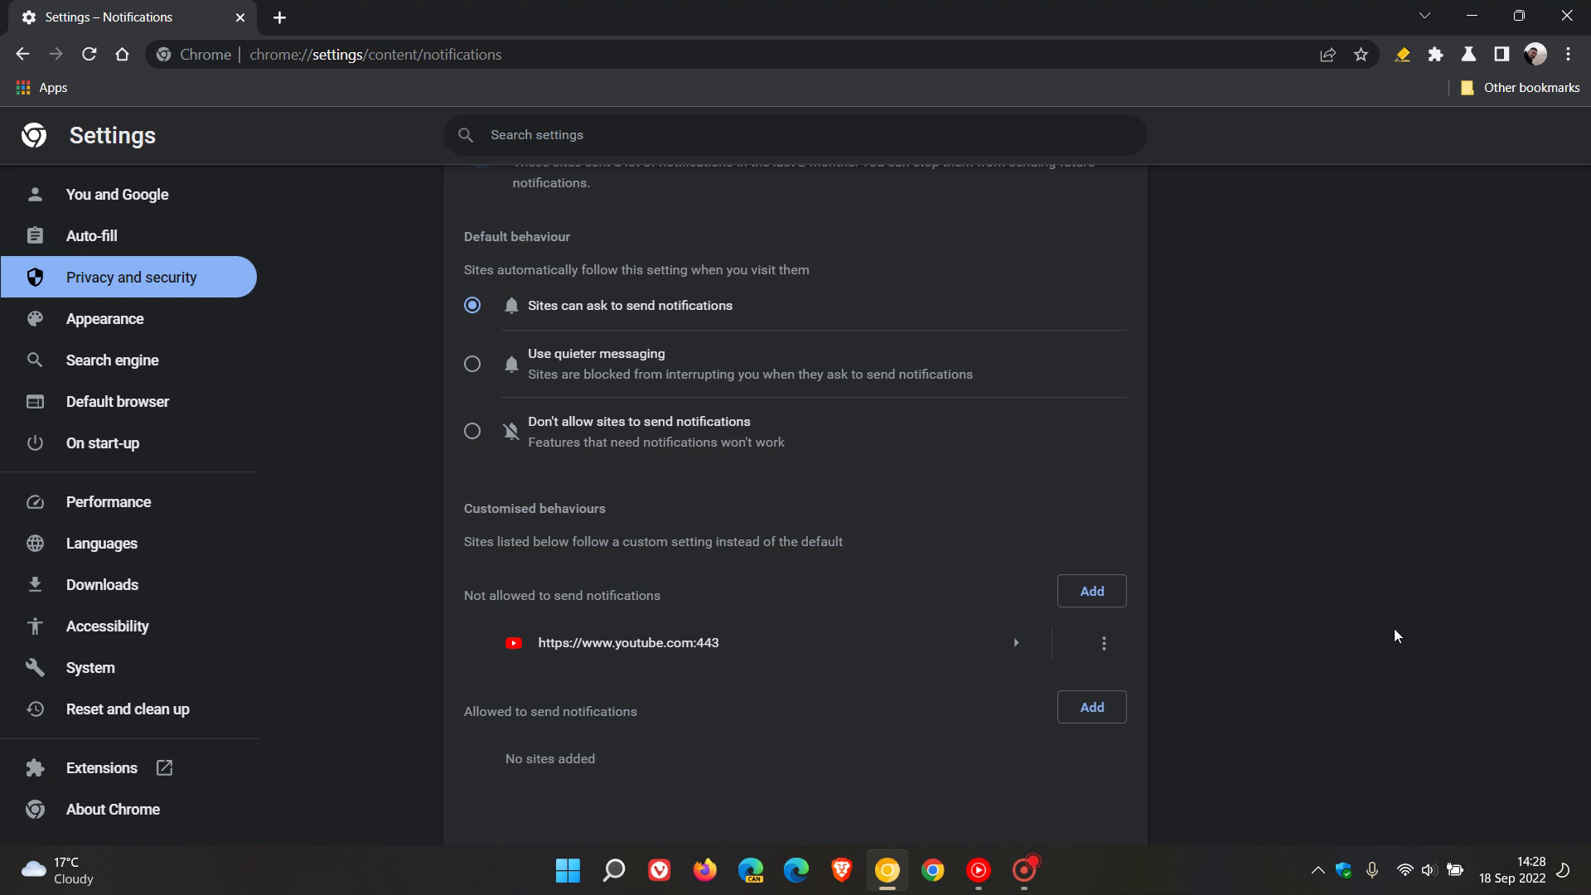
pyautogui.scroll(2, 1385, 634)
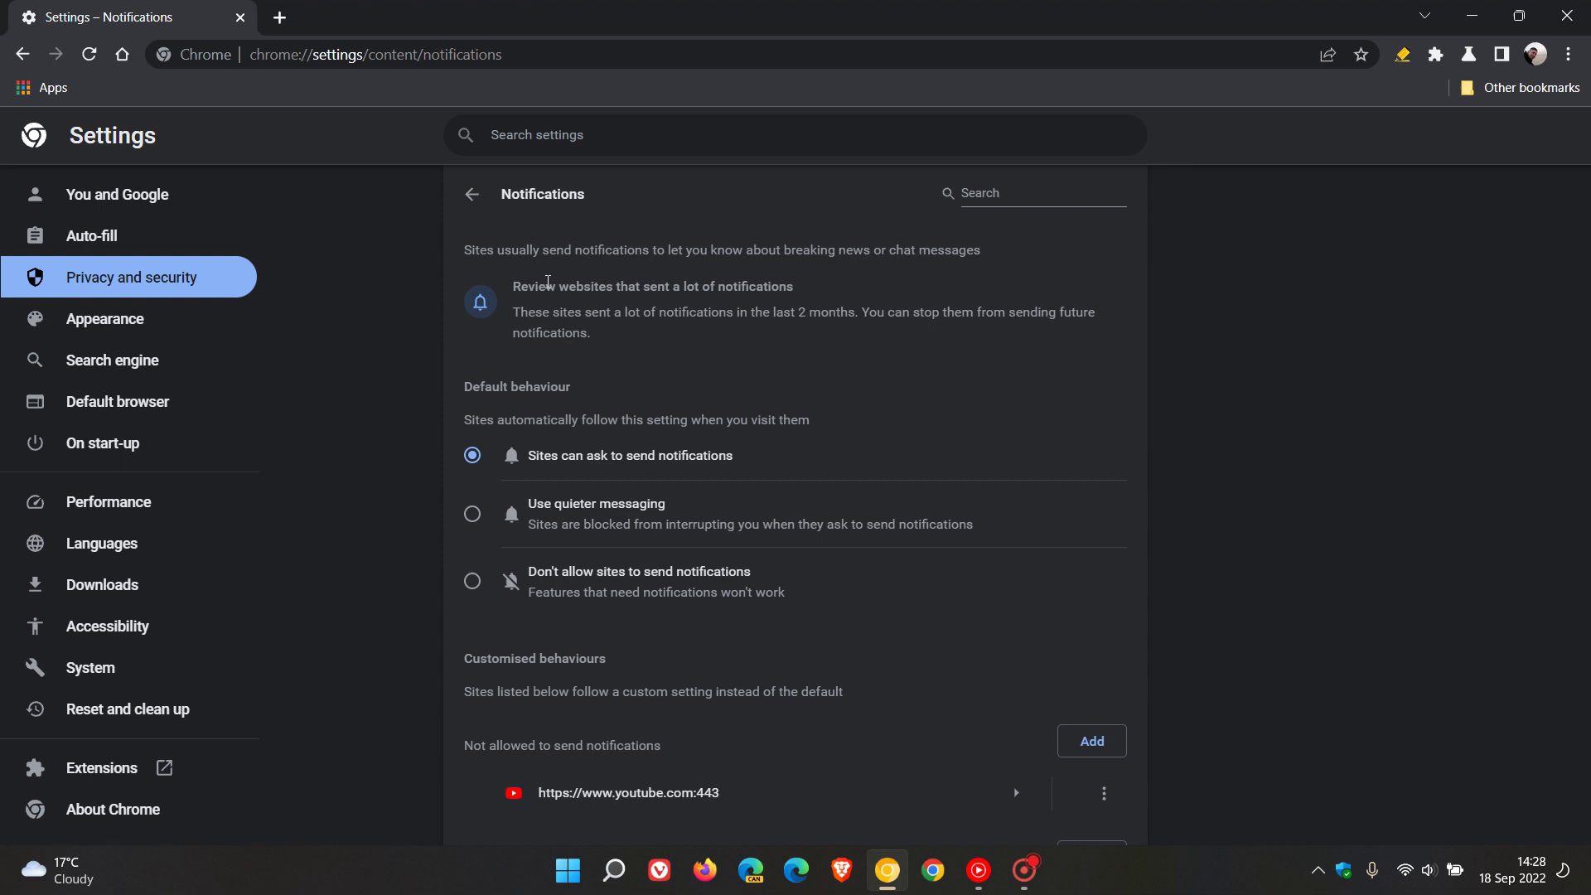
pyautogui.click(472, 194)
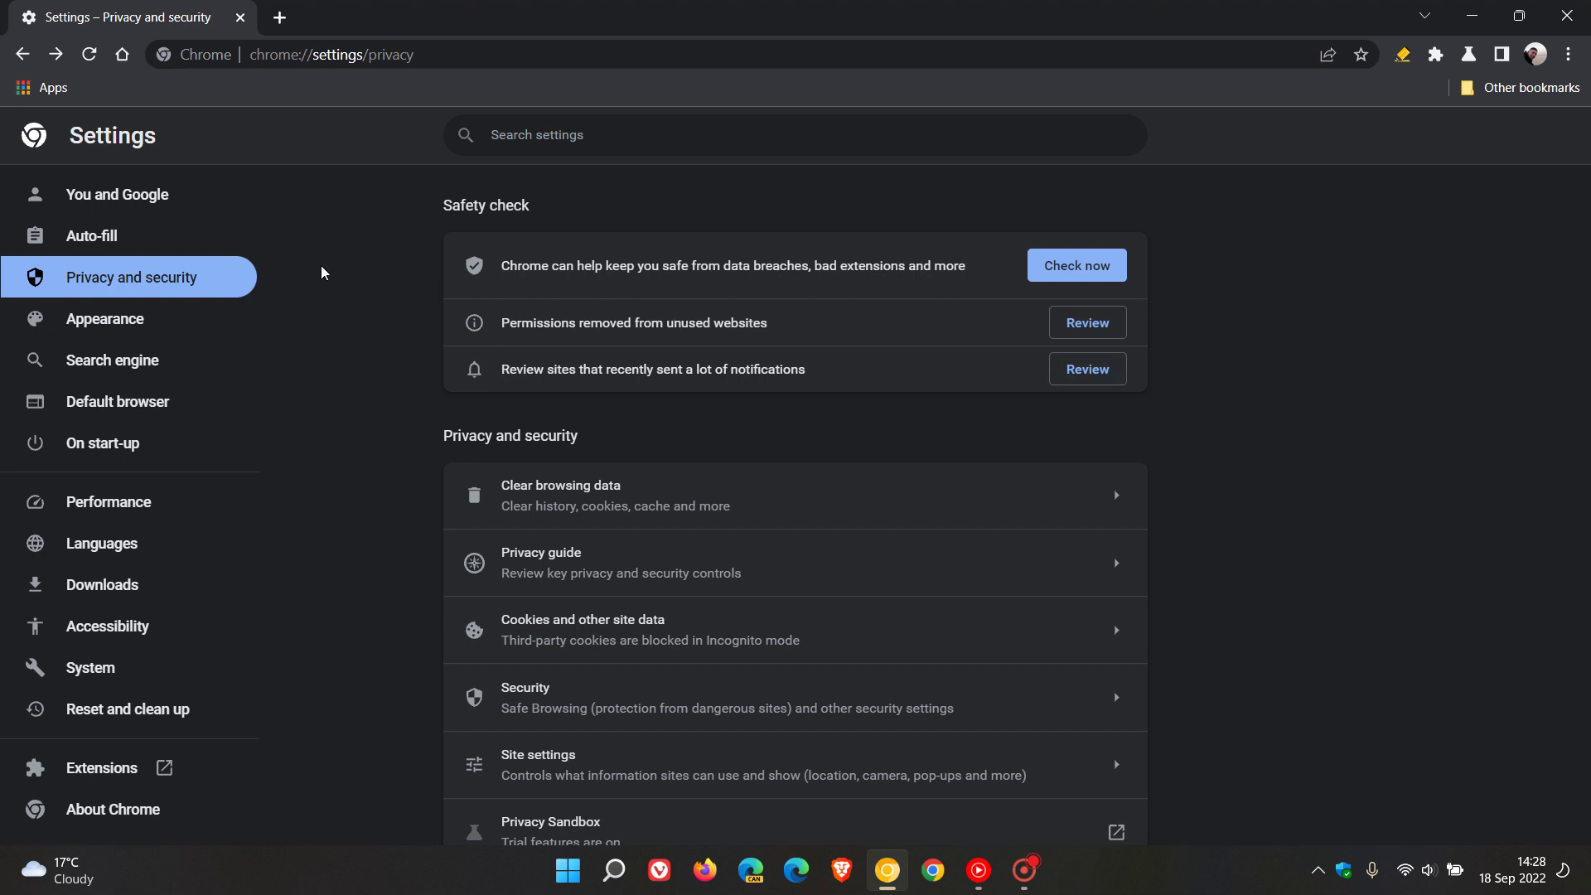
pyautogui.click(122, 55)
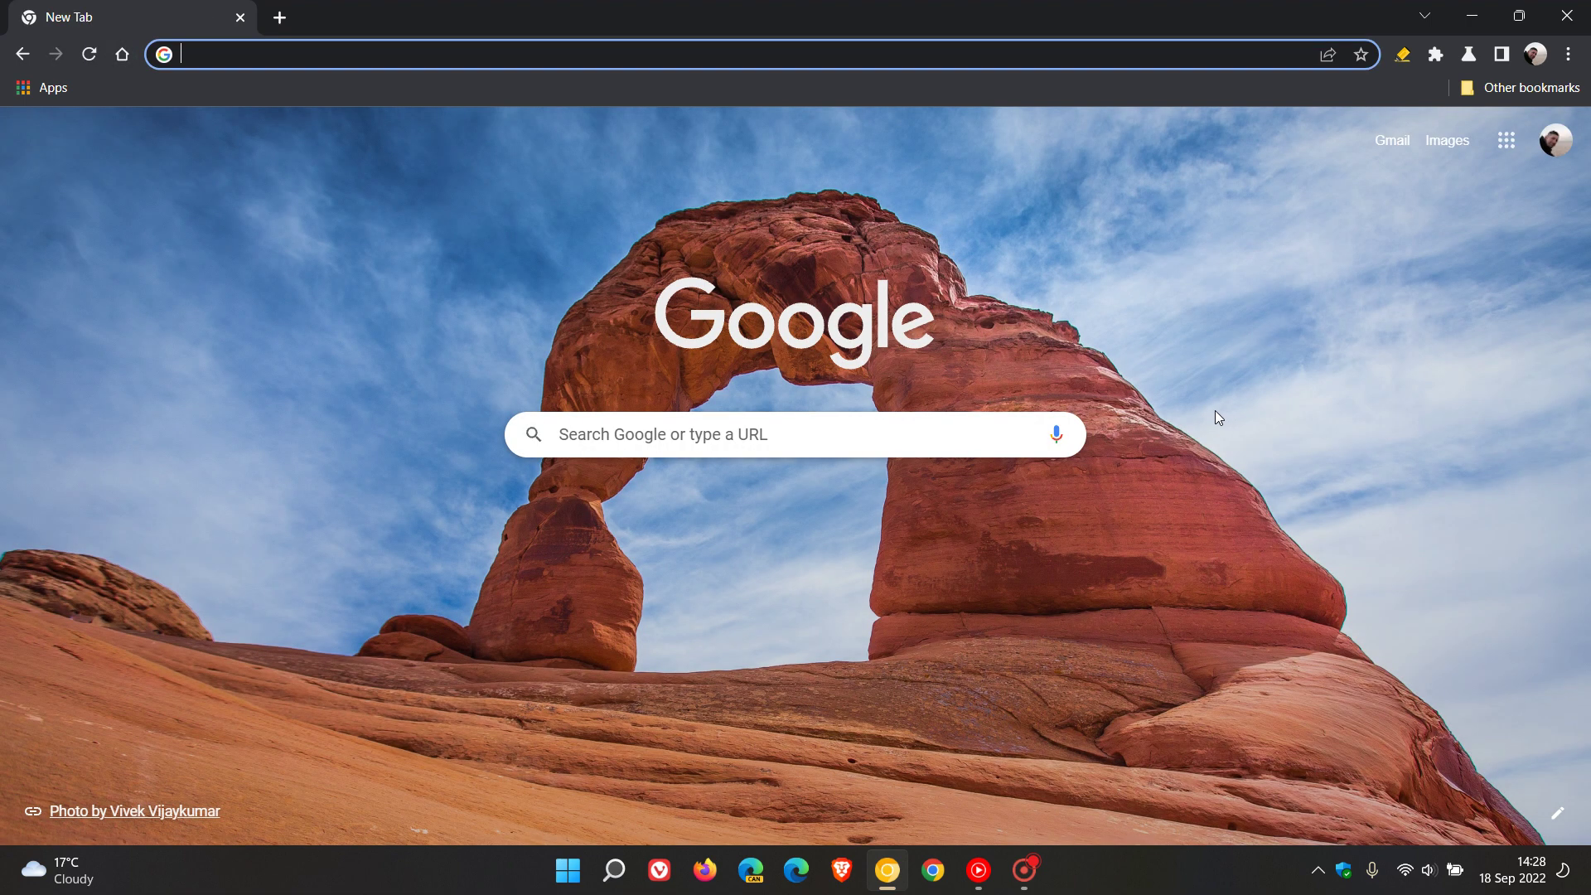